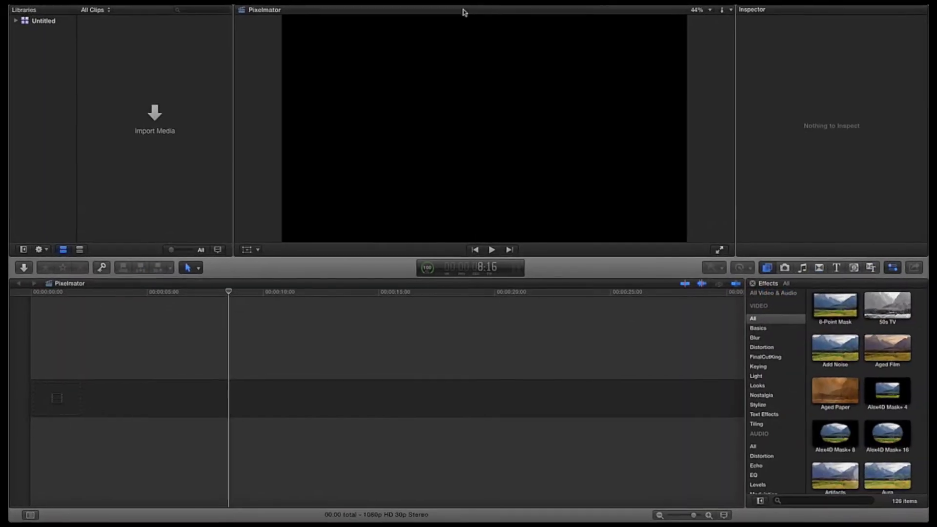
Step: Create a 1080p HD 30p project named FCPX Intros with 48kHz audio and Apple ProRes 422 rendering
mouse_move(306, 5)
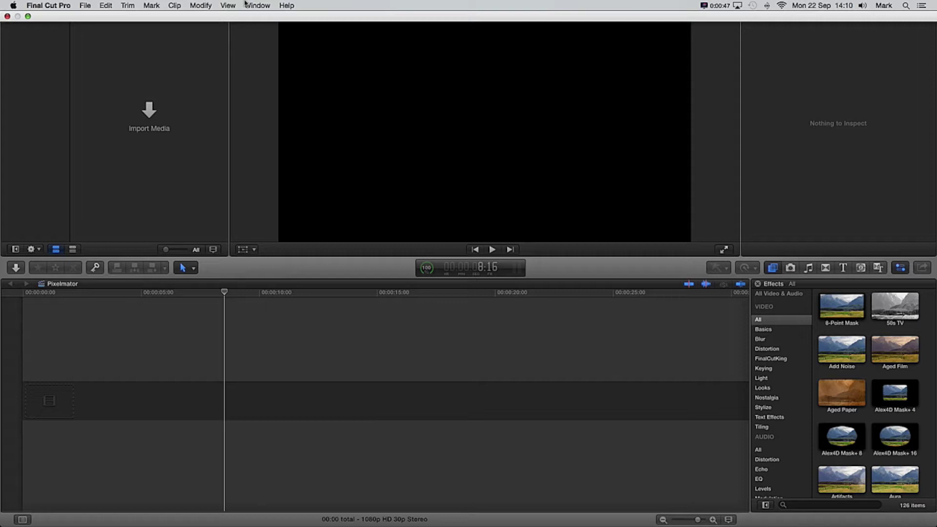
click(86, 6)
mouse_move(92, 18)
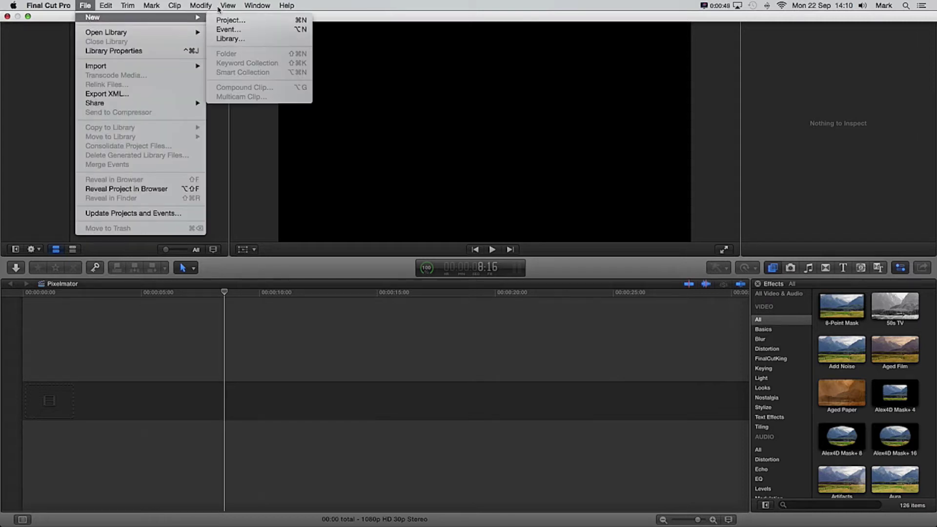
click(223, 19)
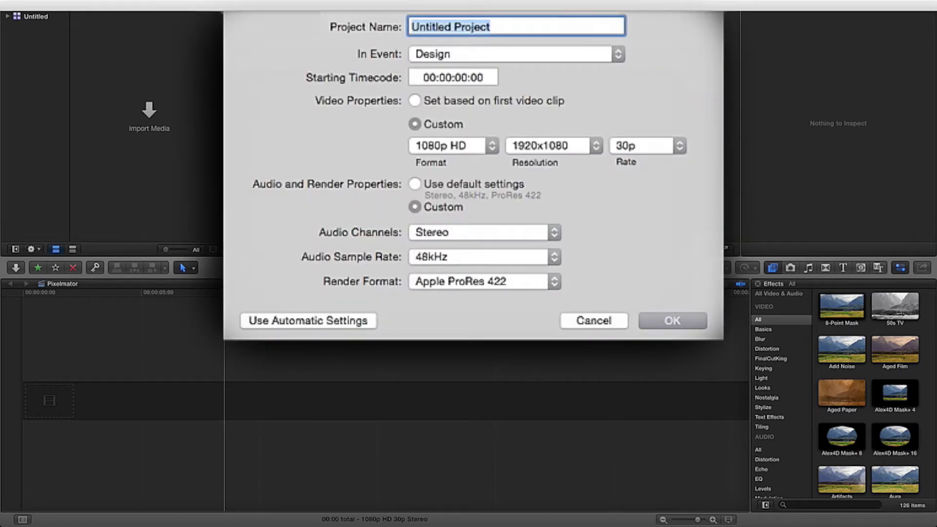
text(FCPX In)
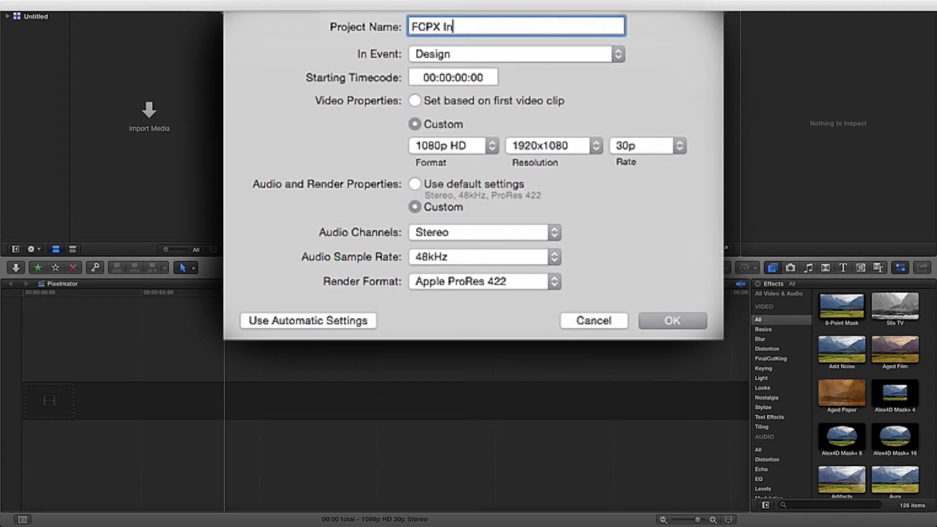
text(tros)
click(510, 256)
click(510, 256)
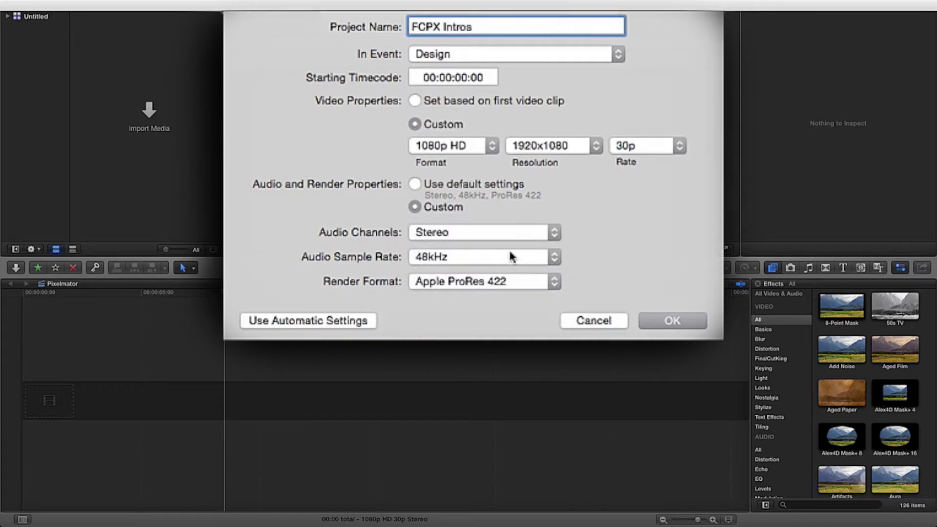
click(536, 285)
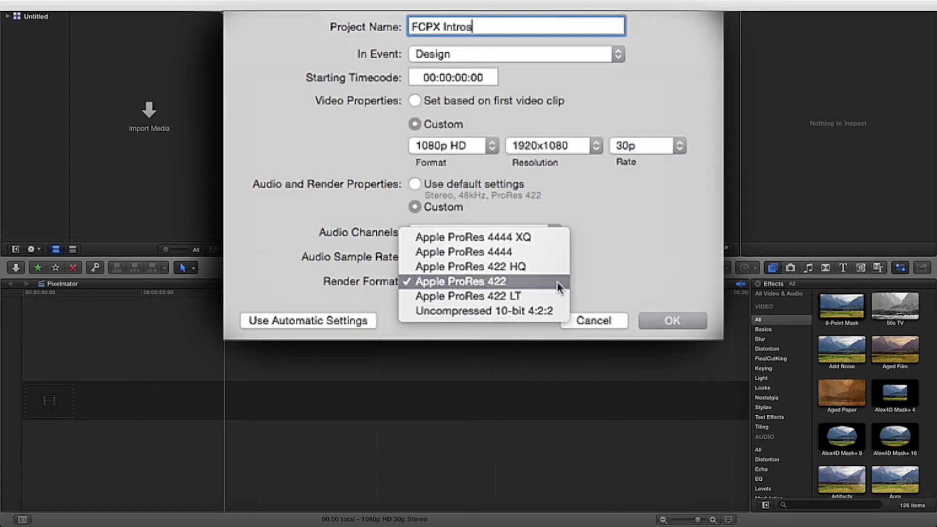
click(556, 284)
click(670, 322)
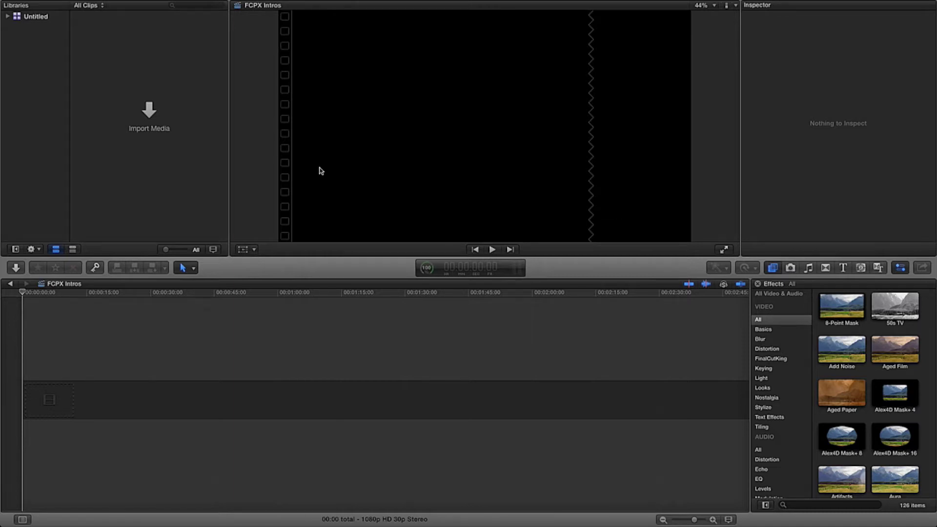
Step: Place the Activate title at the timeline start, lengthen it to 20:10, and zoom to fit
click(844, 269)
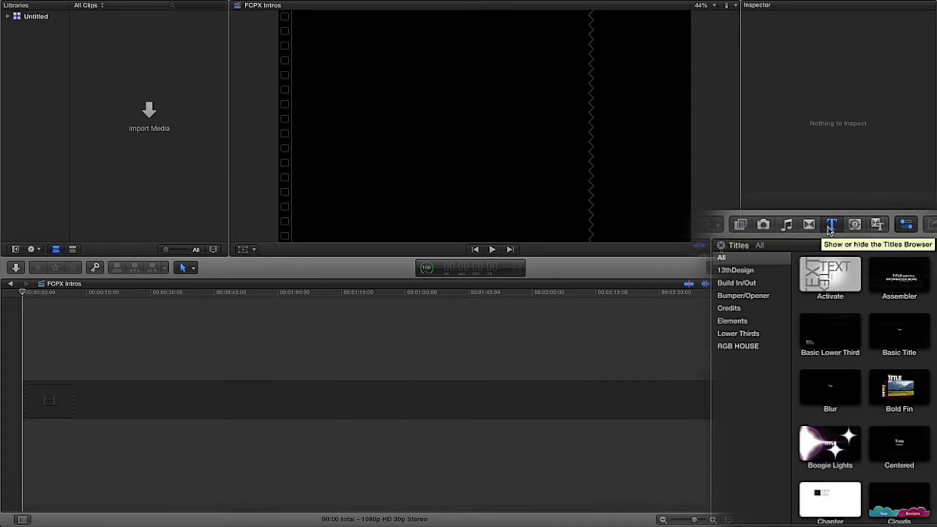
click(837, 272)
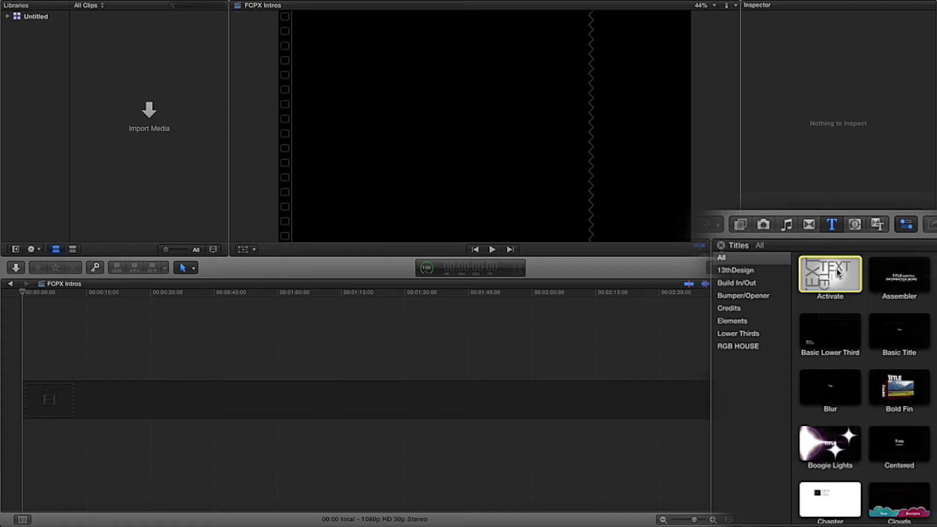
drag(838, 272, 39, 405)
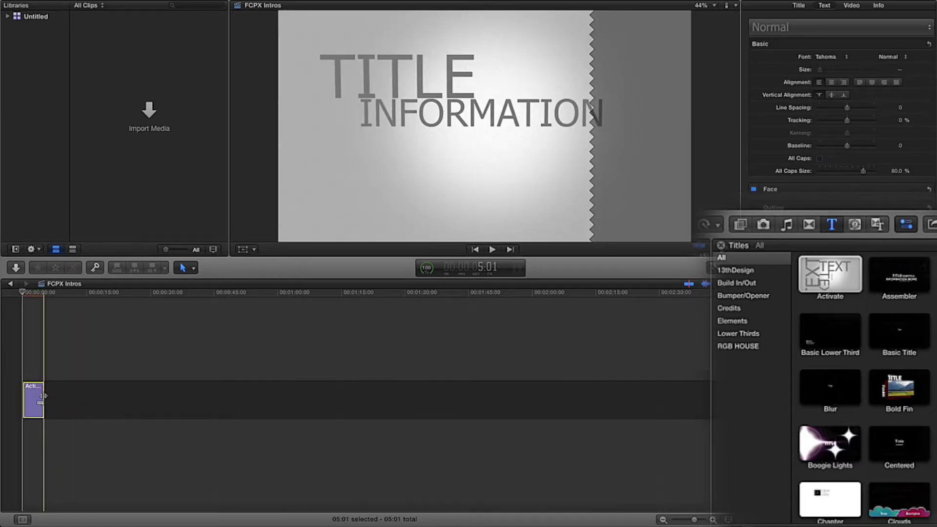
drag(42, 395, 108, 390)
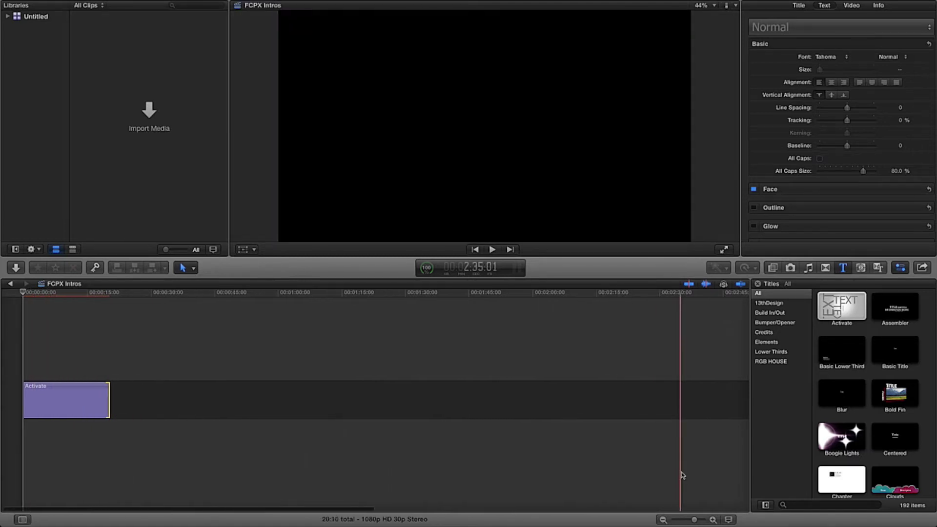
mouse_move(694, 520)
mouse_down()
mouse_move(680, 521)
mouse_move(690, 521)
mouse_up()
click(41, 305)
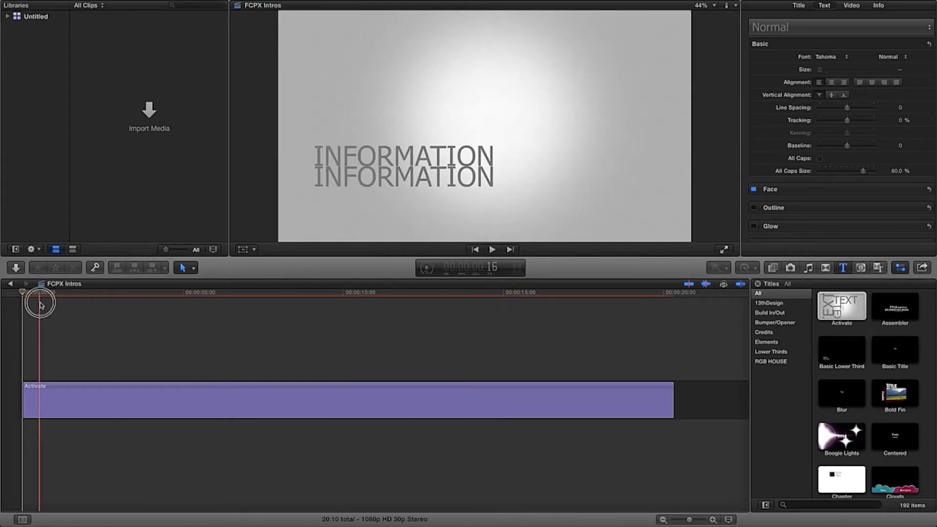
drag(39, 293, 47, 310)
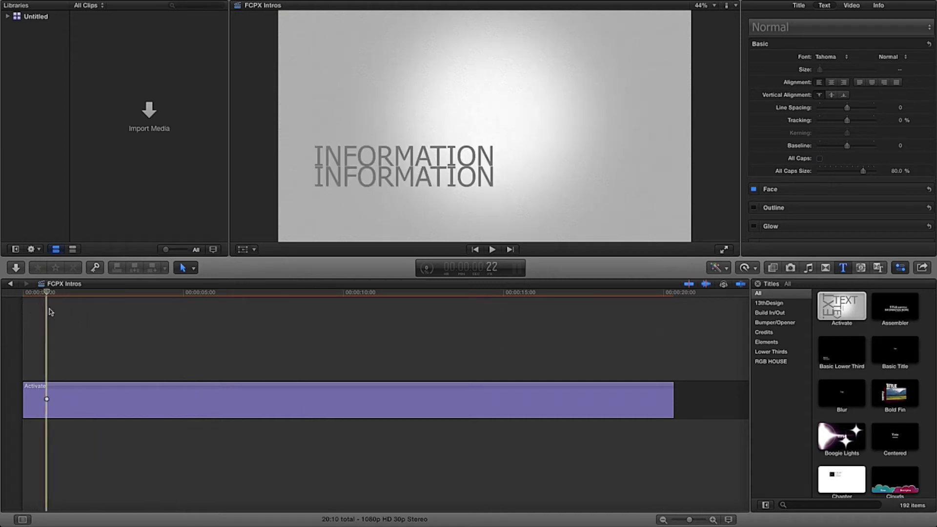
click(79, 399)
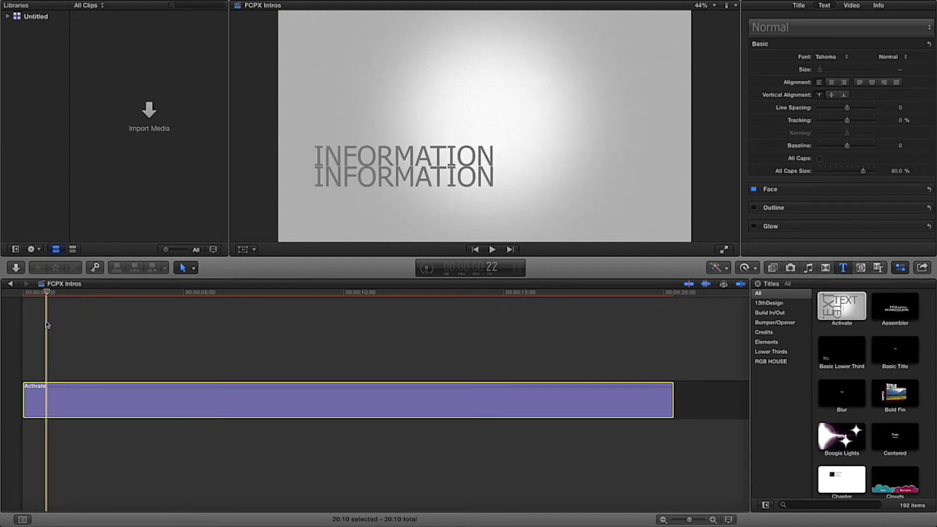
drag(47, 297, 39, 293)
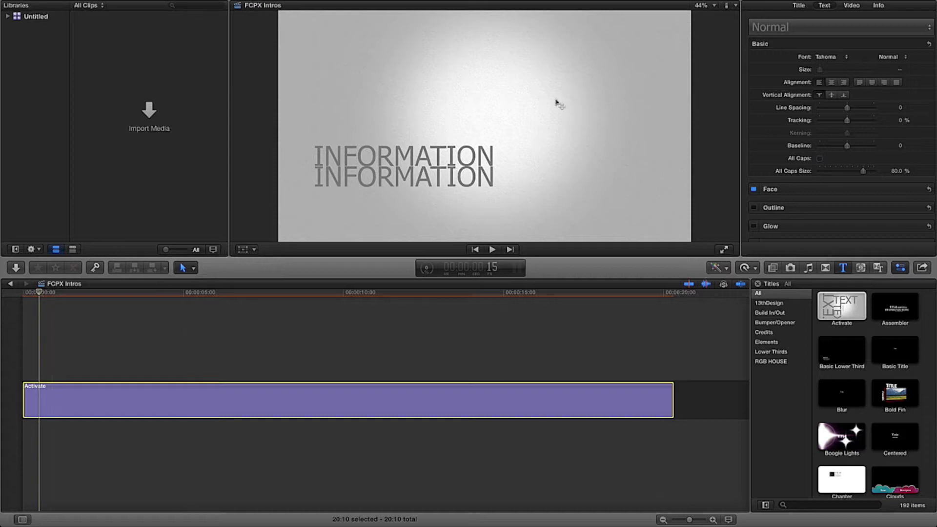
click(798, 9)
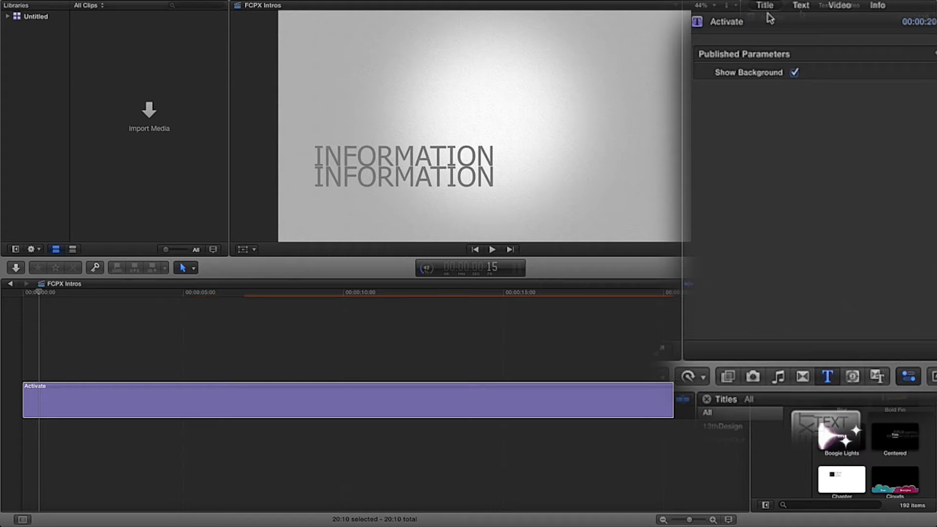
click(800, 6)
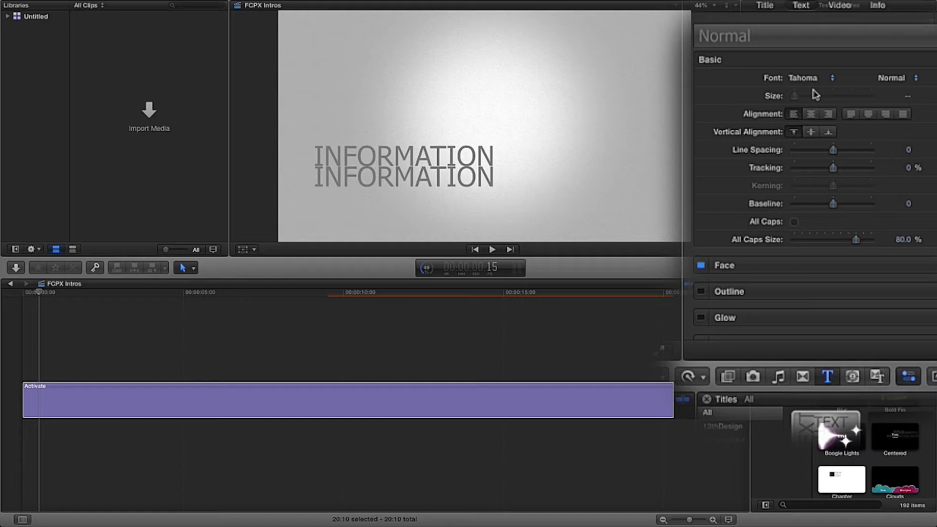
scroll(830, 113, down, 1)
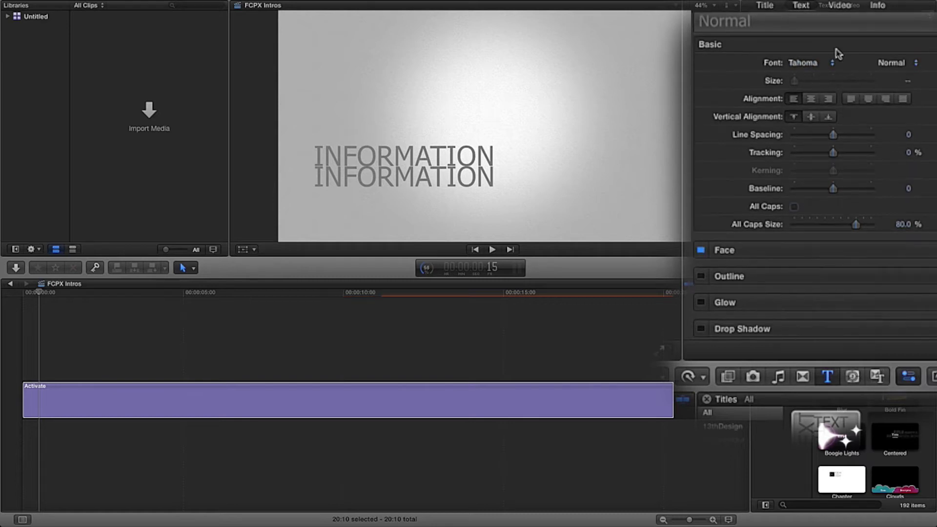
click(927, 21)
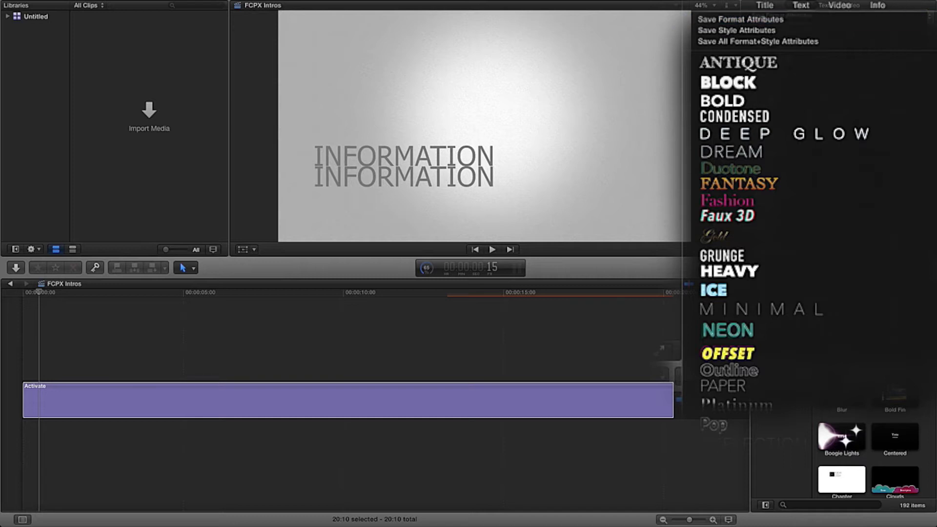
key(Escape)
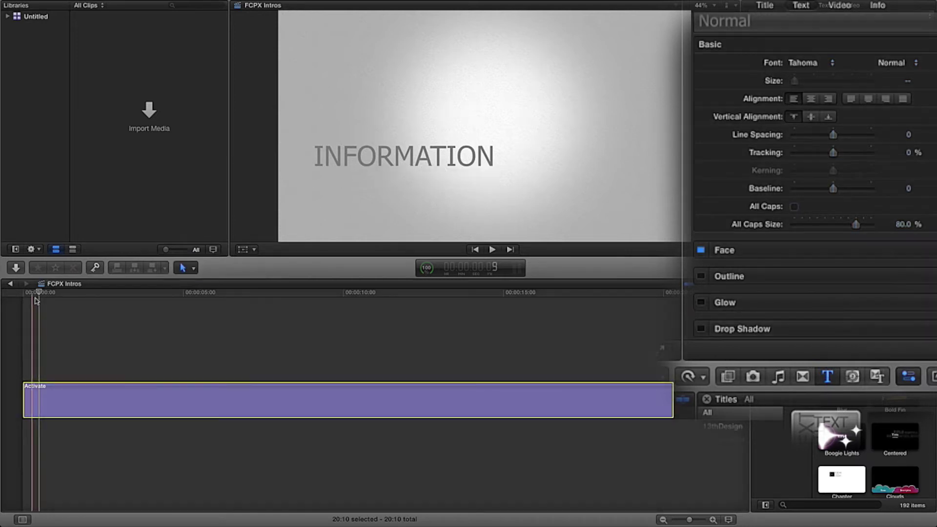
drag(35, 299, 65, 295)
Step: Change the title's first line to 13thDESIGN
click(64, 293)
double_click(361, 155)
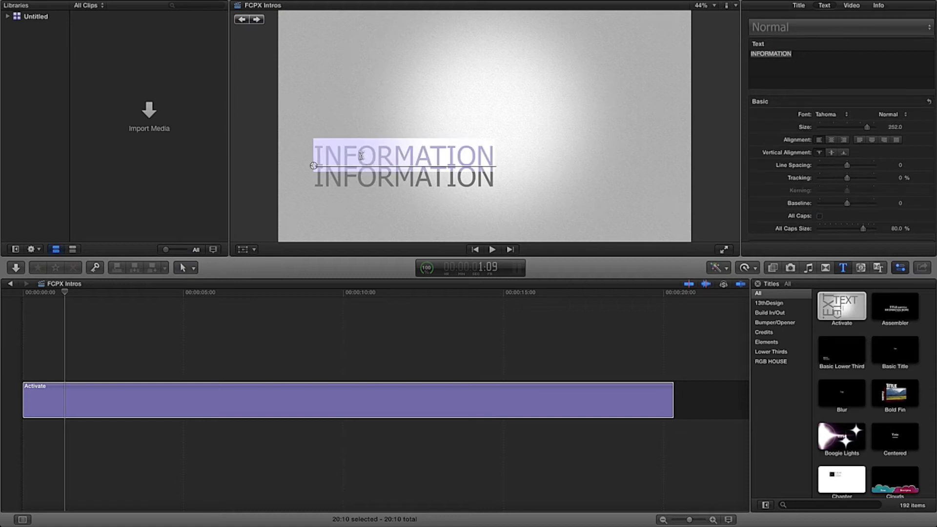
text(13DESIGN)
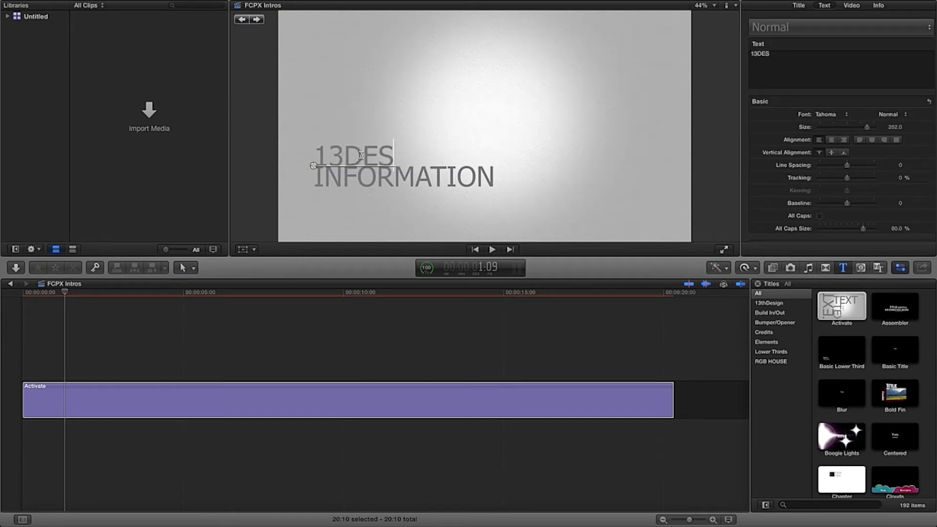
click(350, 157)
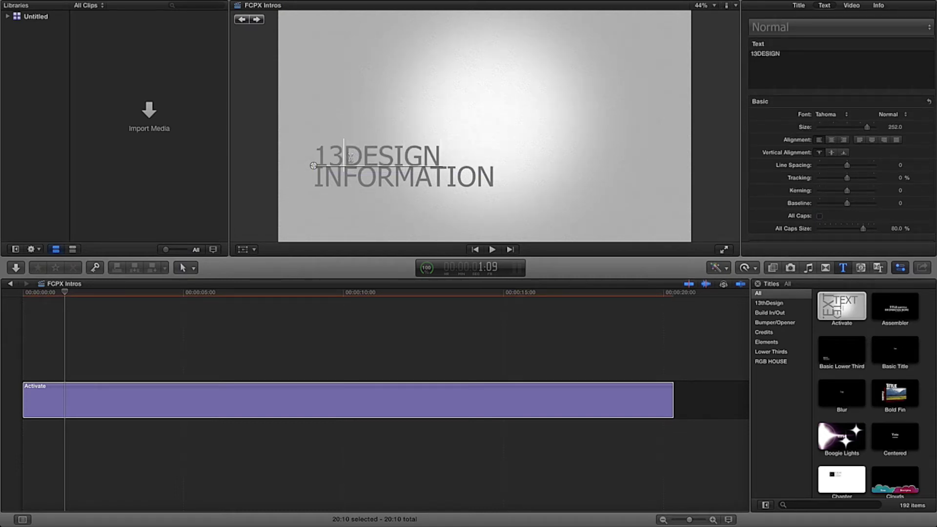
text(th)
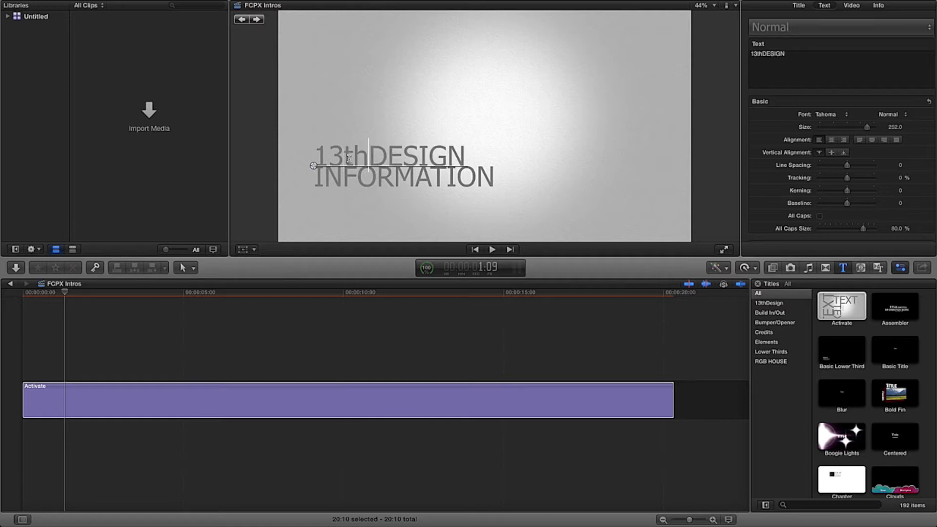
Step: Make the second line read NGISEDht13, then scrub back near the start
double_click(403, 176)
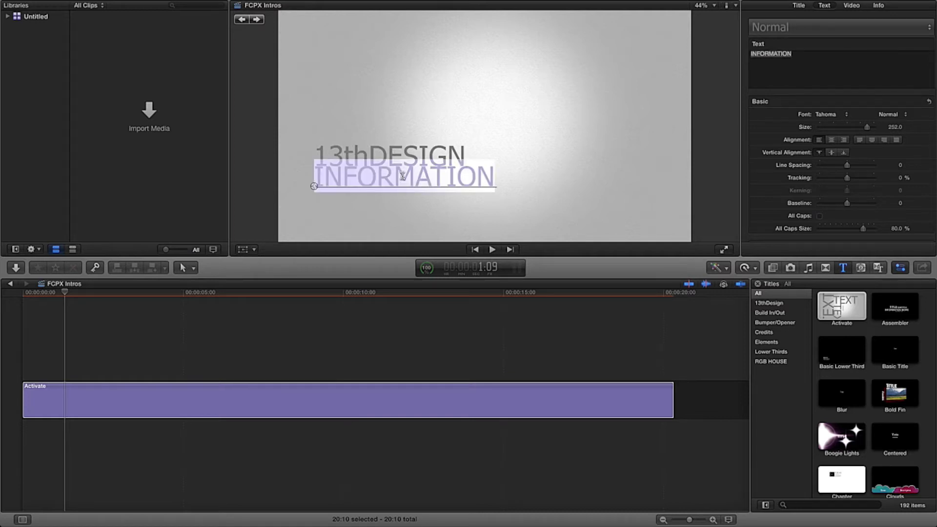
text(NG)
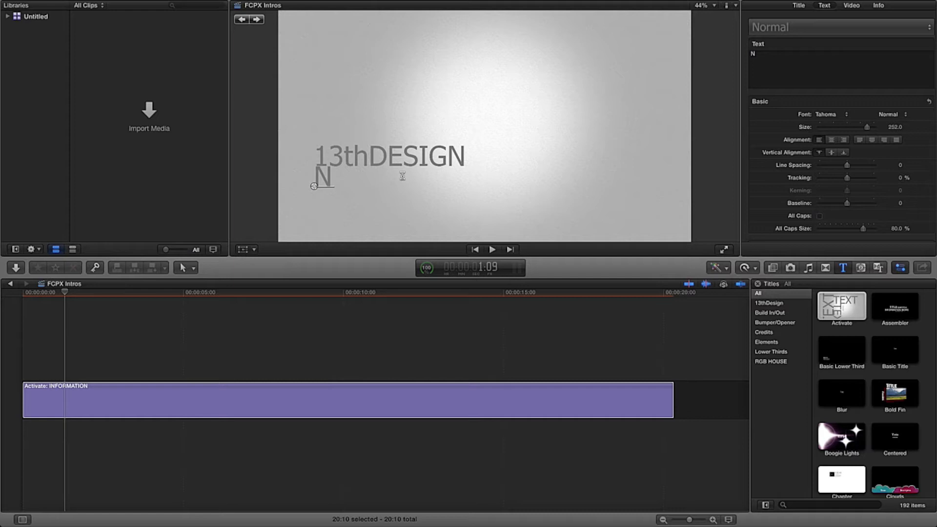
text(ISED)
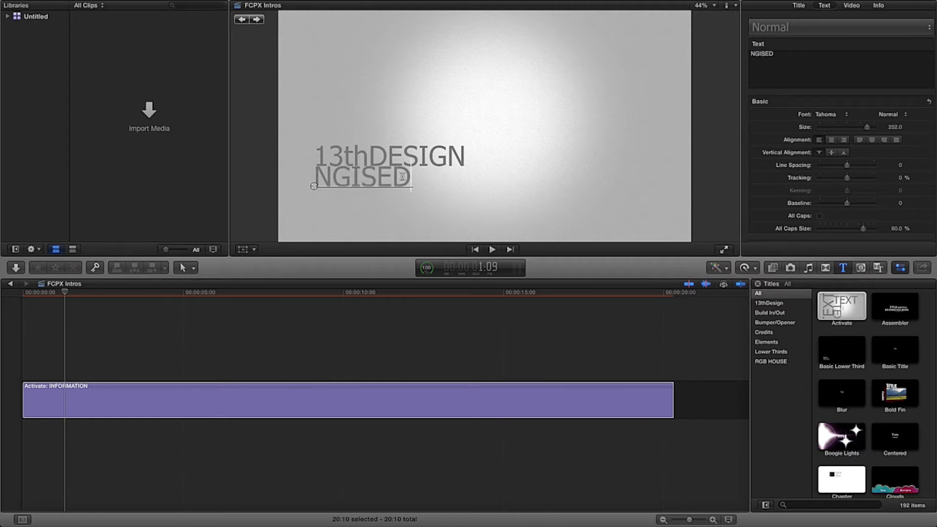
text(ht13)
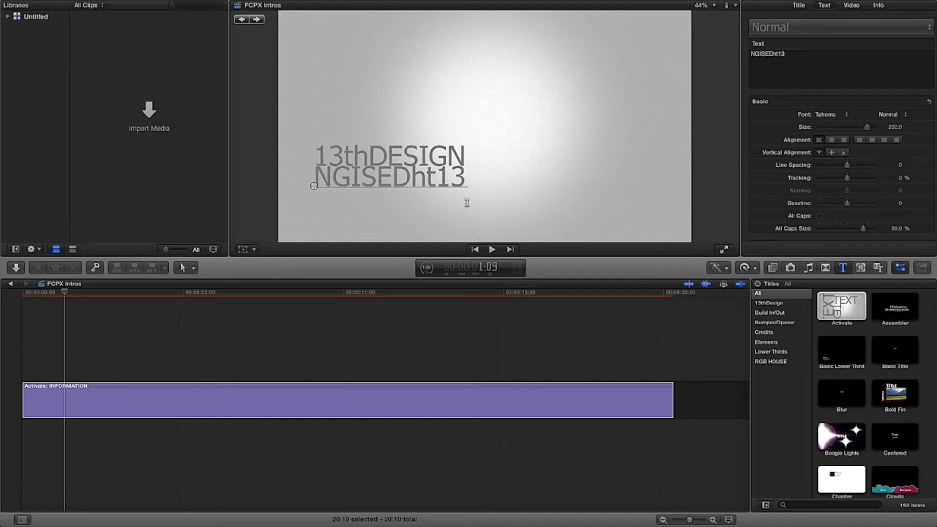
key(BackSpace)
key(BackSpace)
key(BackSpace)
mouse_move(67, 295)
mouse_down()
mouse_move(25, 293)
mouse_move(89, 293)
mouse_move(54, 297)
mouse_up()
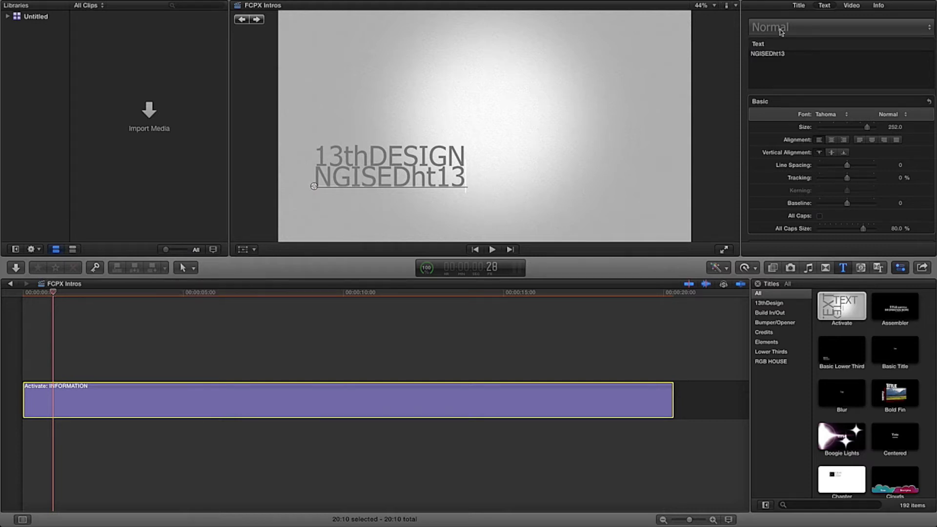
Step: Give the 13thDESIGN line a dark grey outline with width 2.0
double_click(789, 60)
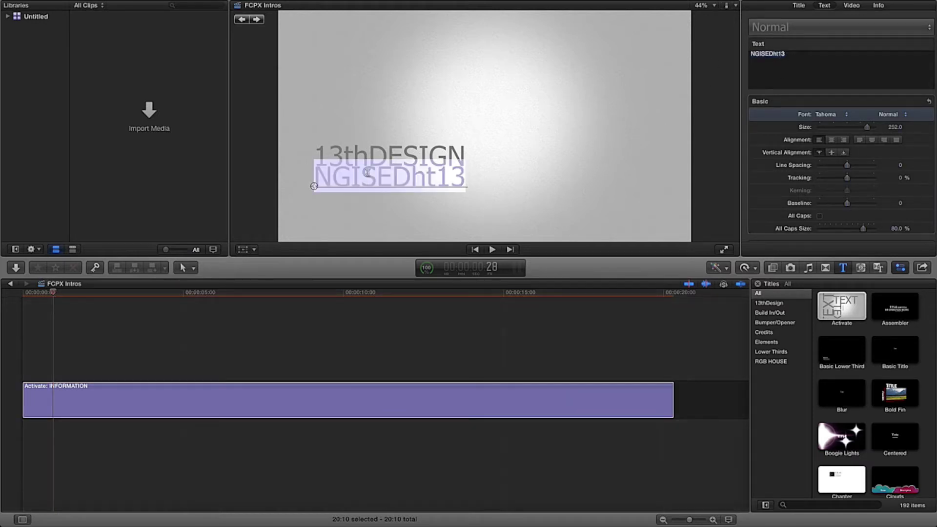
double_click(370, 157)
click(793, 58)
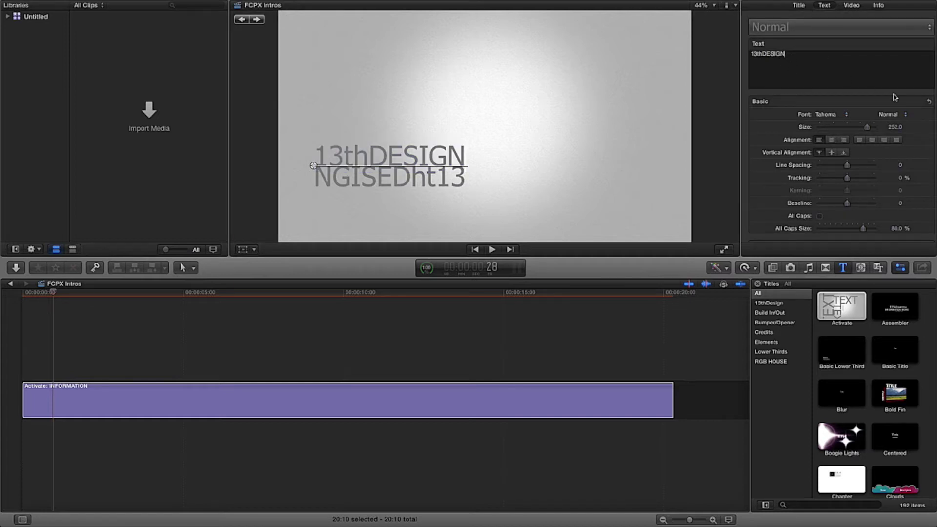
scroll(896, 97, down, 4)
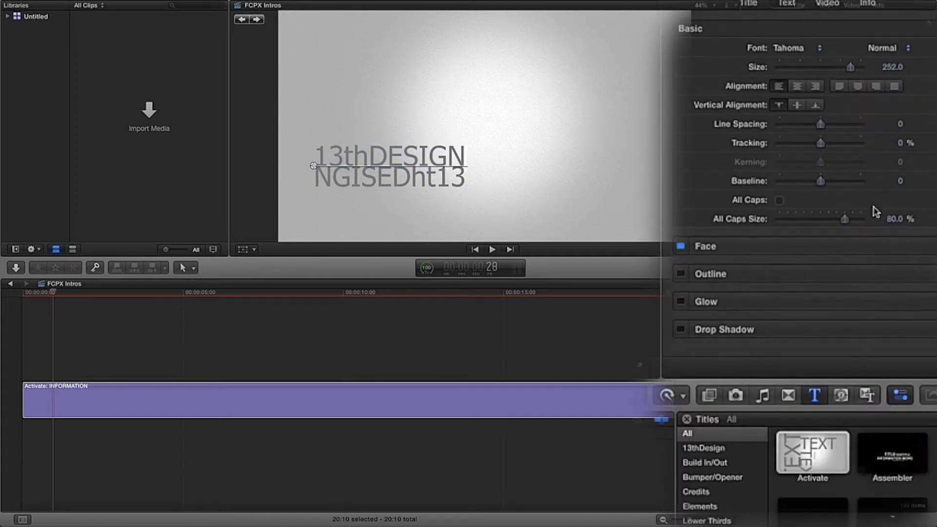
click(681, 284)
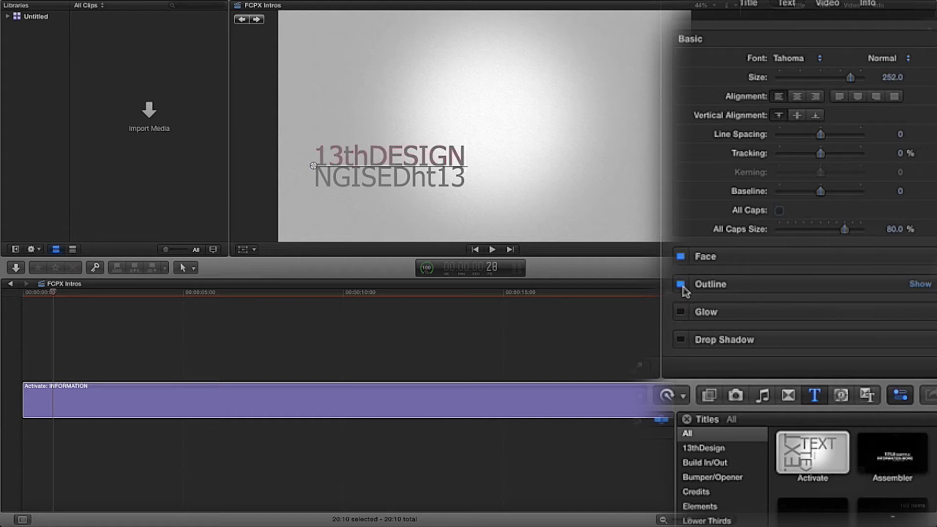
scroll(926, 290, up, 3)
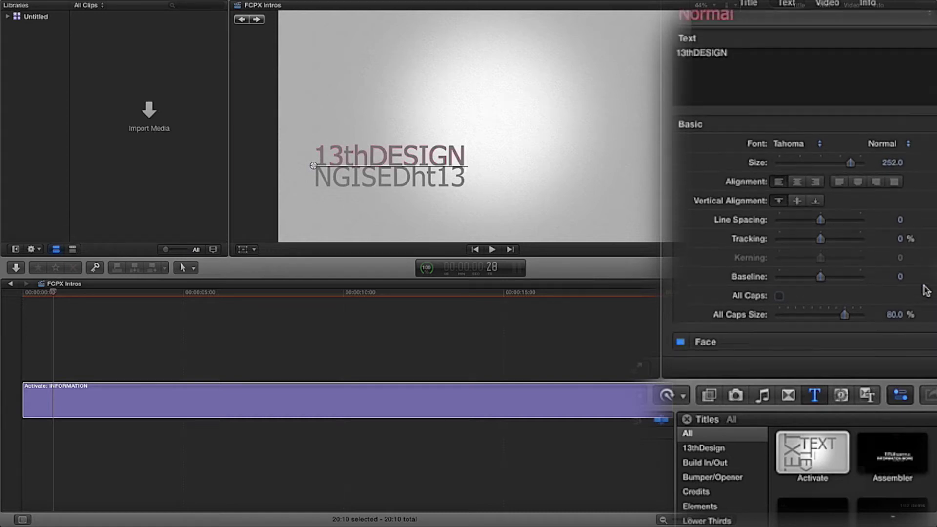
scroll(926, 290, down, 3)
click(921, 290)
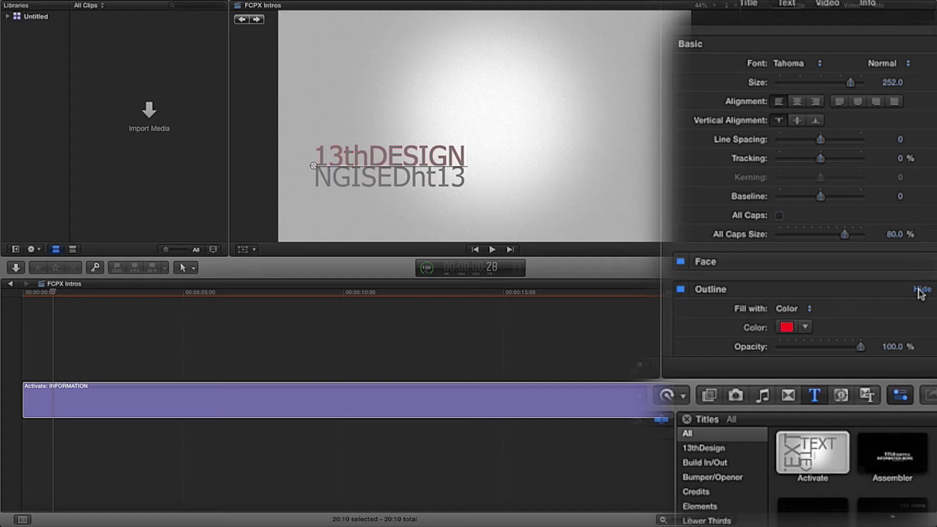
click(805, 328)
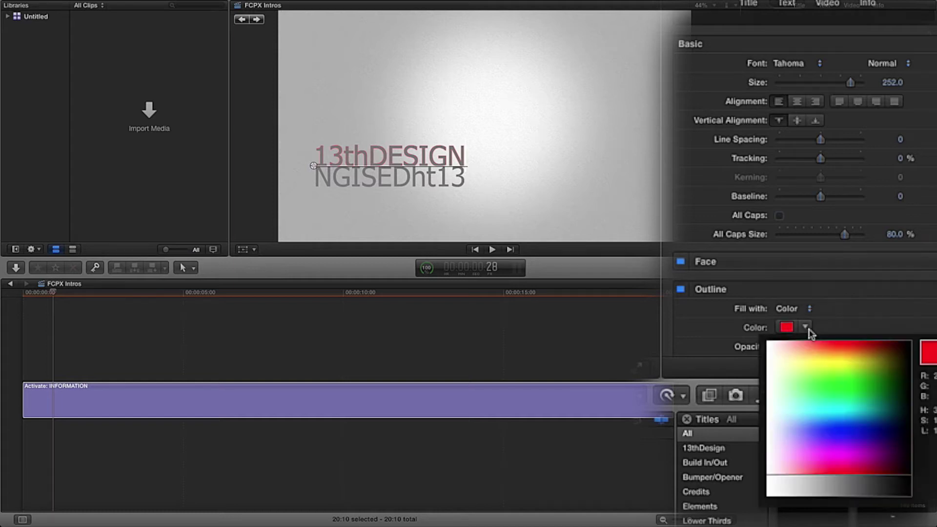
drag(864, 468, 907, 483)
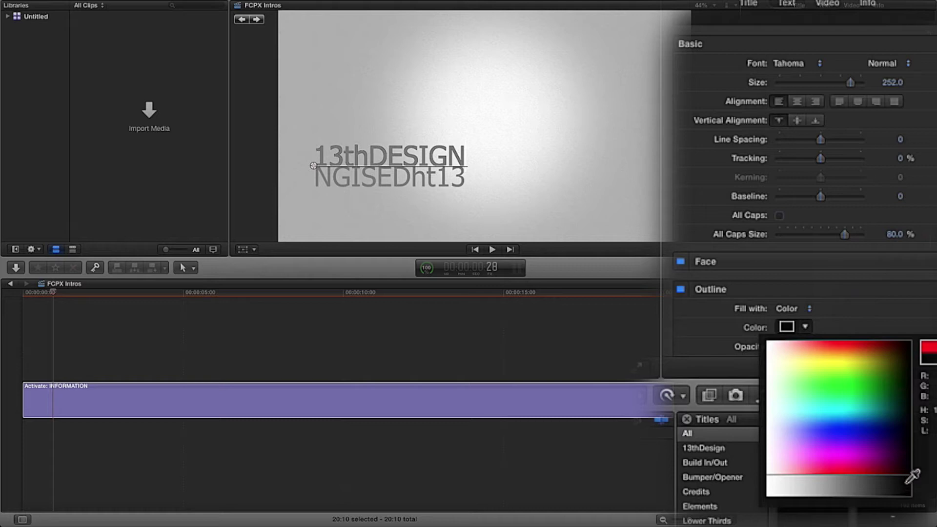
click(909, 483)
scroll(812, 310, down, 3)
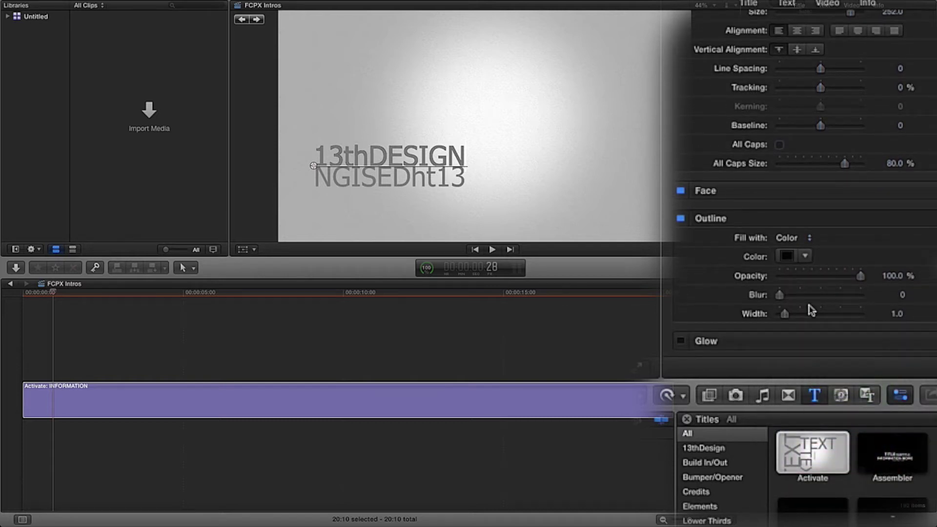
drag(787, 316, 779, 296)
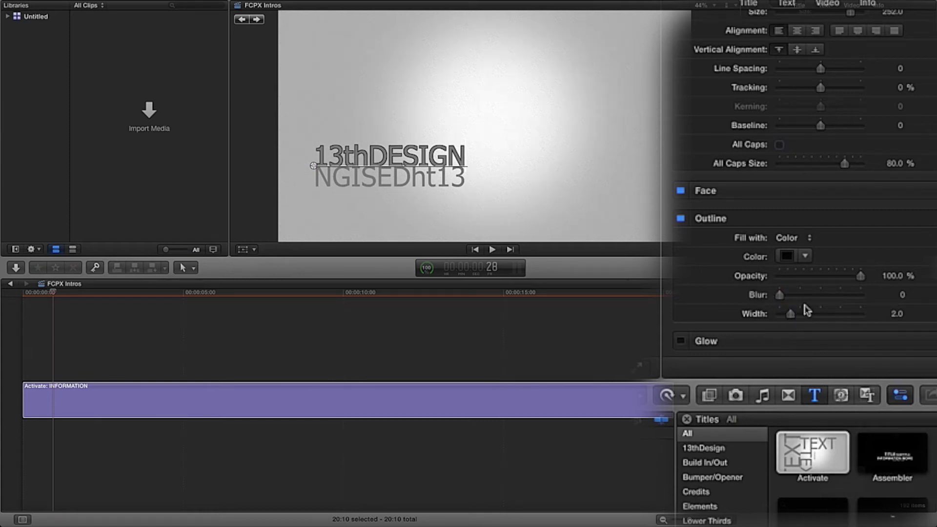
scroll(808, 311, down, 1)
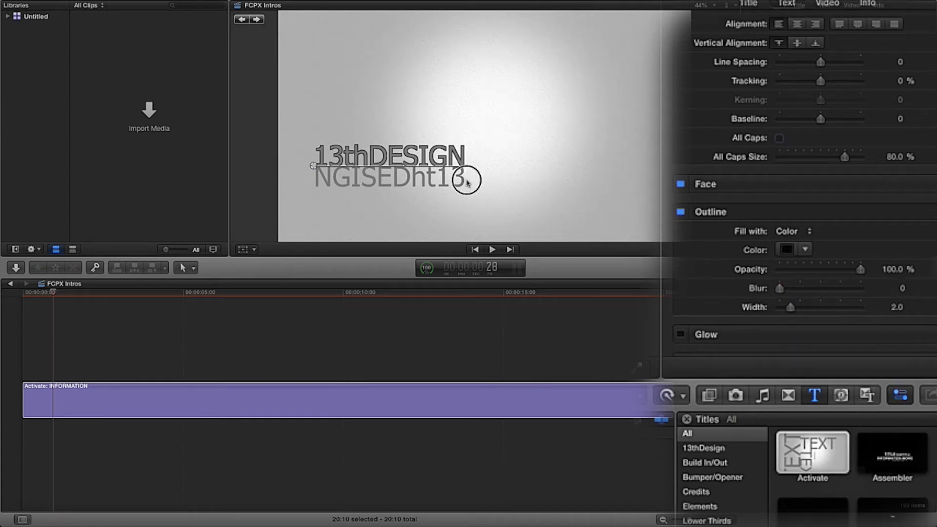
Step: Give the NGISEDht13 line a black outline with width 2.0
double_click(444, 180)
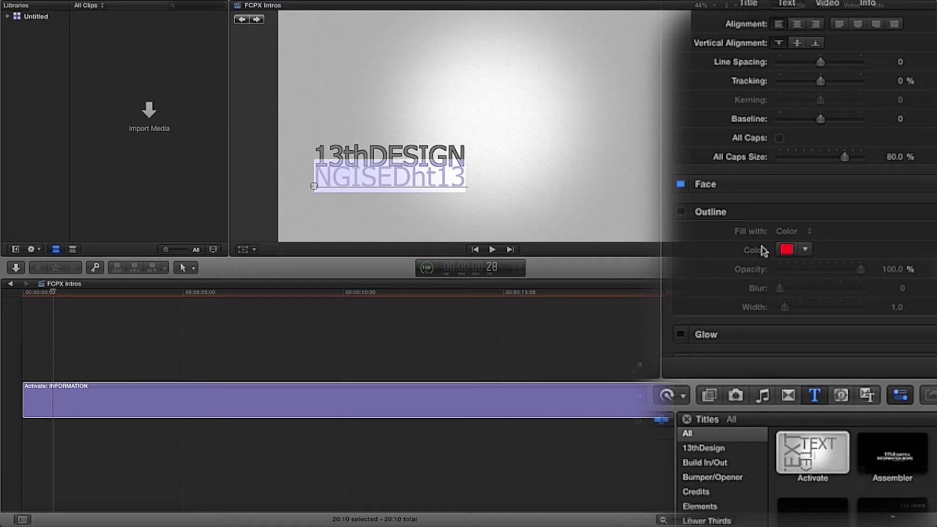
click(681, 212)
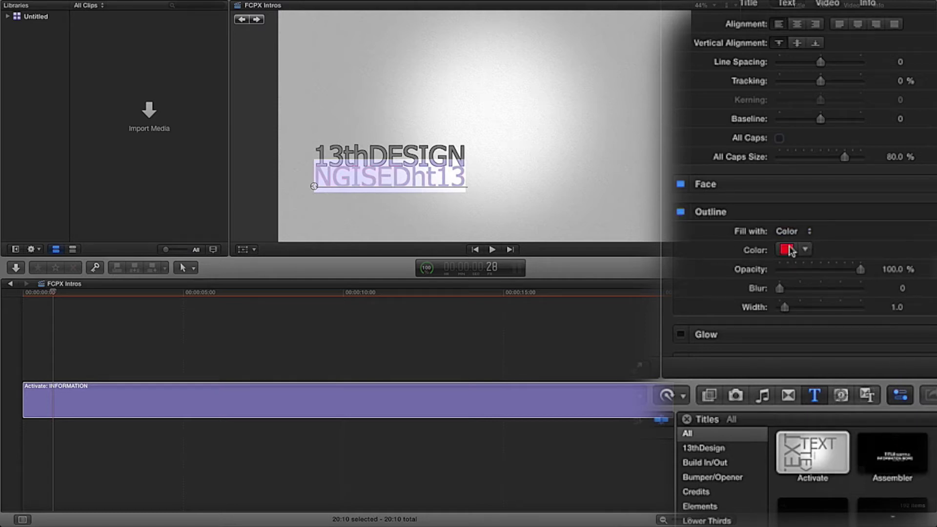
click(681, 212)
click(681, 212)
click(808, 251)
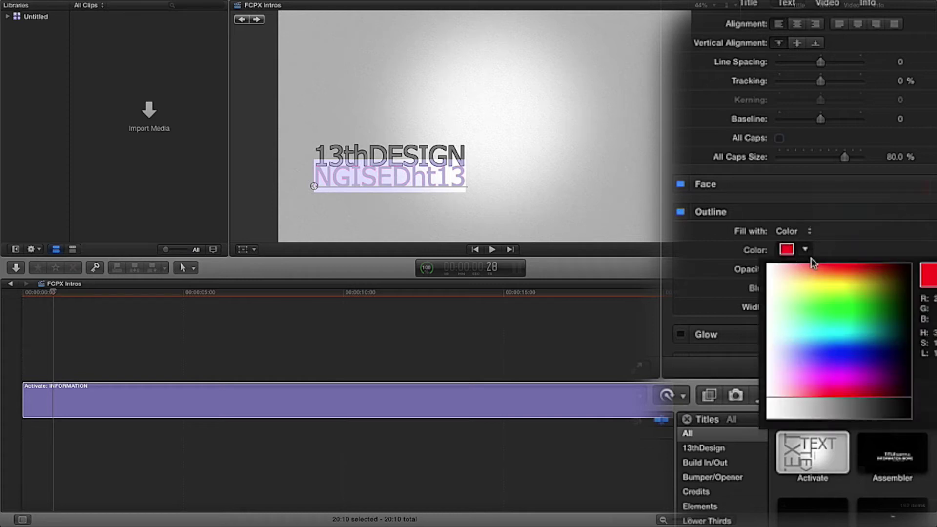
drag(893, 344, 905, 416)
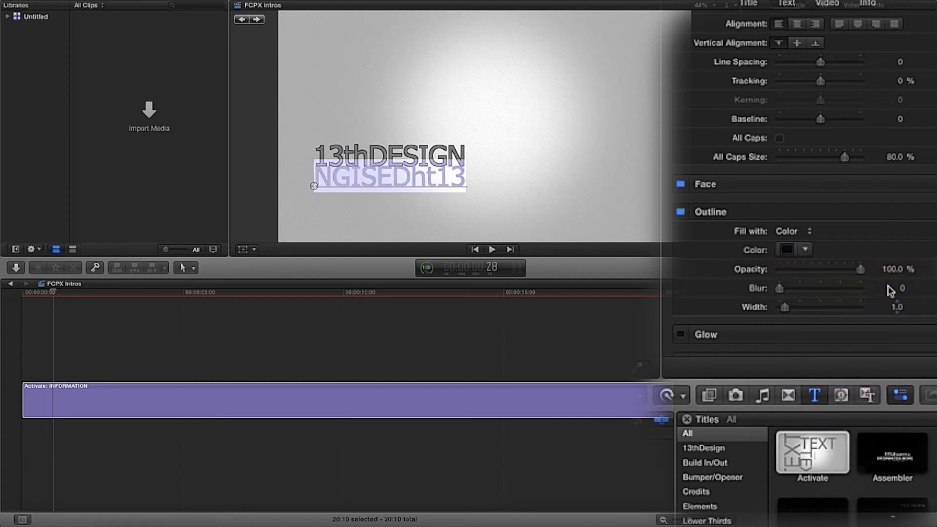
click(898, 307)
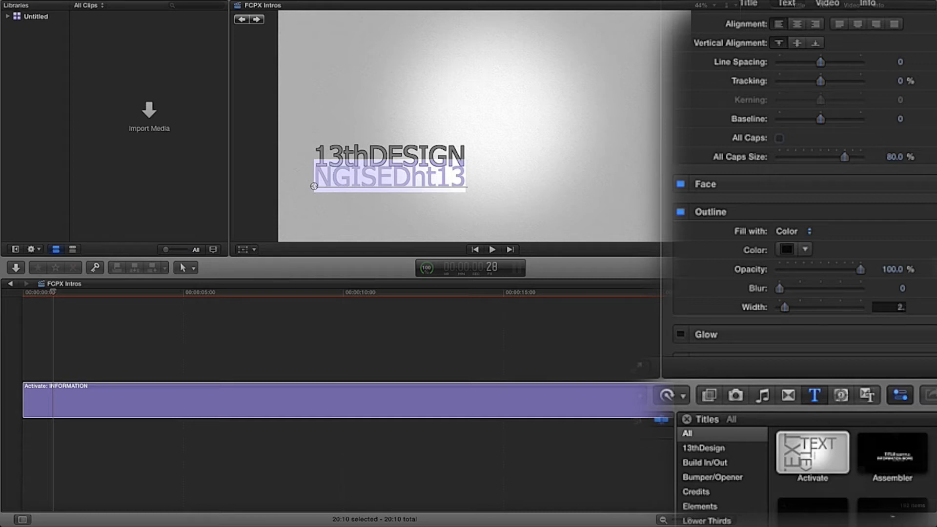
text(2)
key(Return)
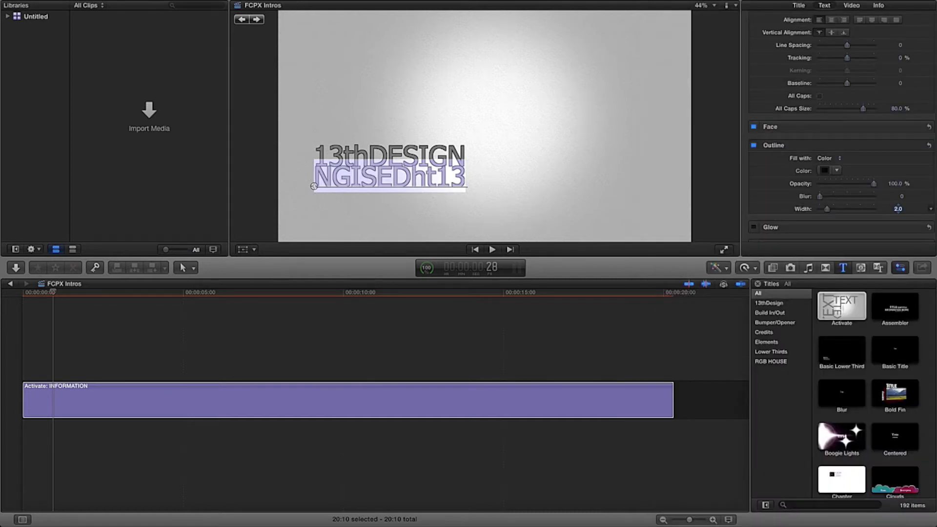
click(393, 202)
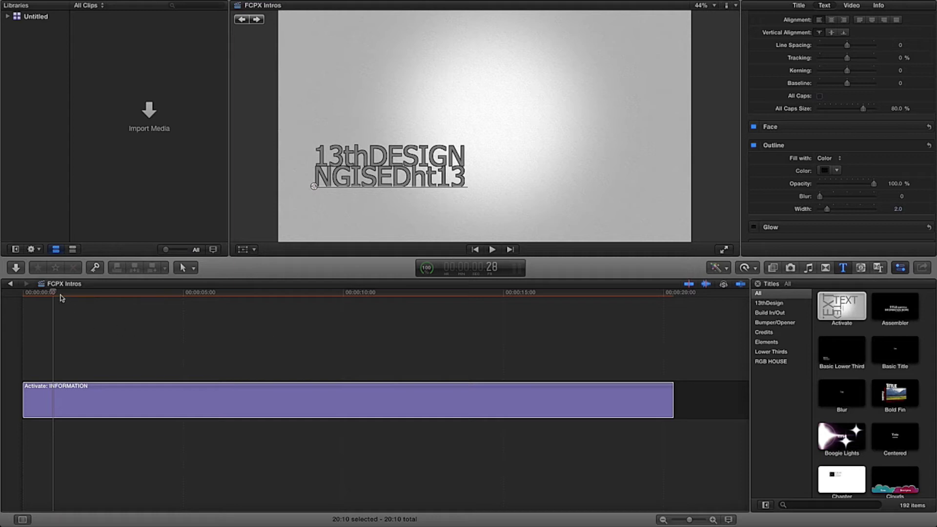
Step: Replace the vertical and horizontal TEXT placeholders with FCPX, Intro and DEMO
drag(56, 294, 239, 300)
double_click(327, 202)
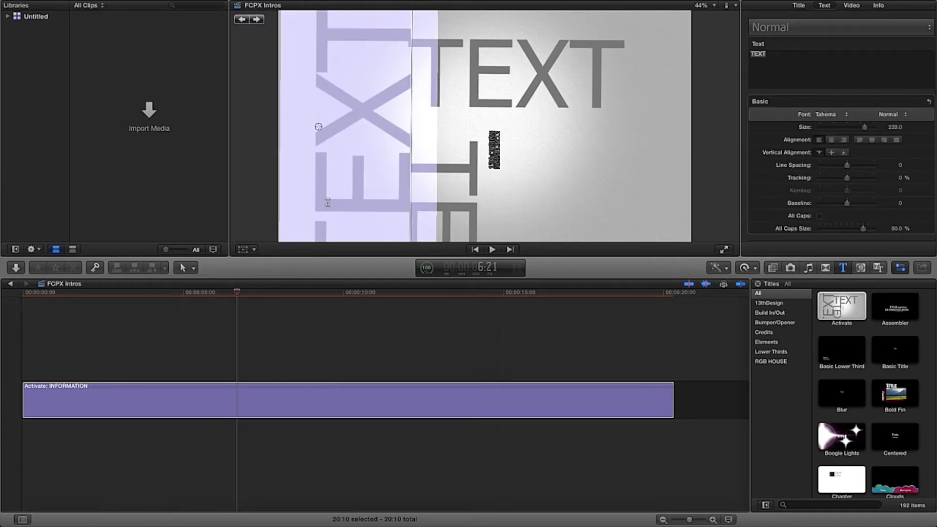
text(FCPX)
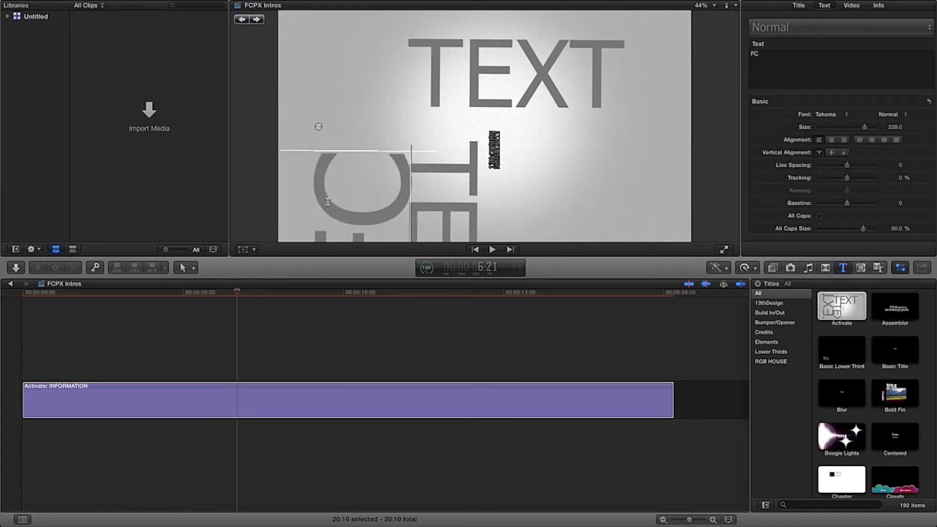
double_click(435, 79)
text(Intro)
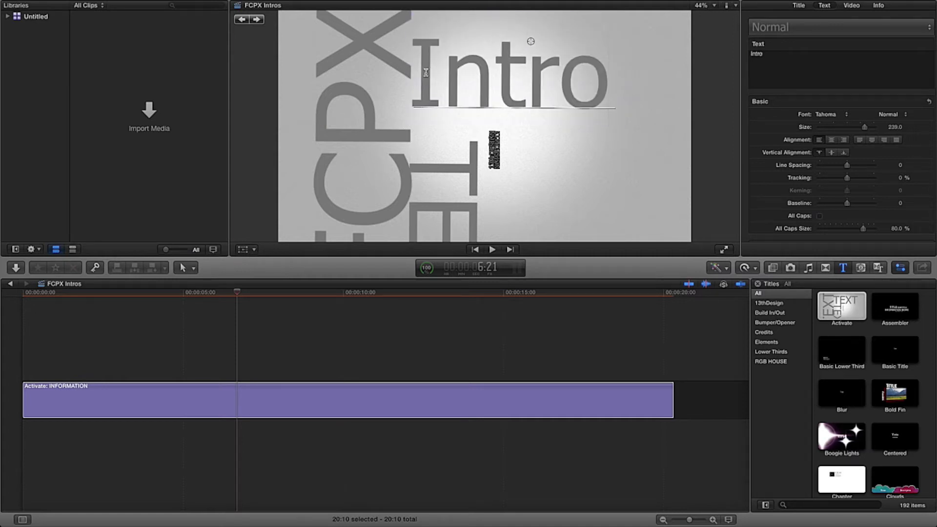
double_click(425, 195)
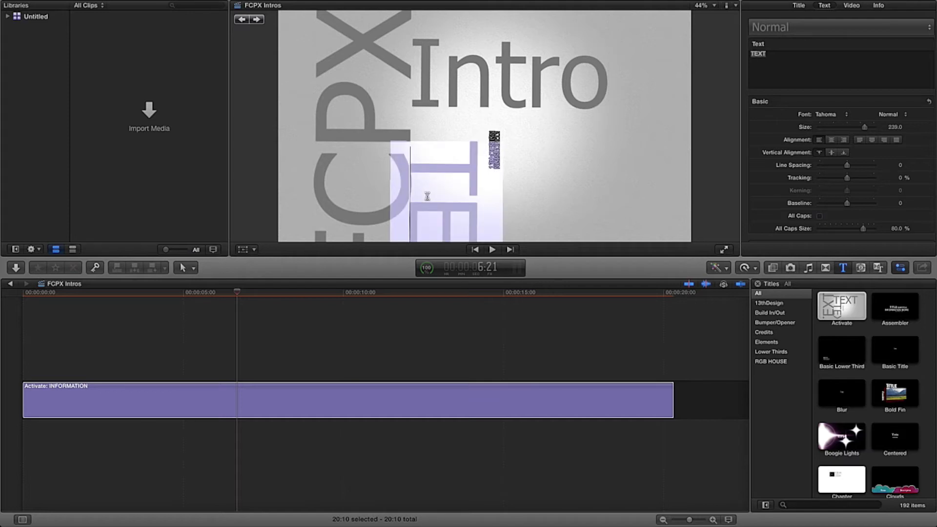
text(DEMO)
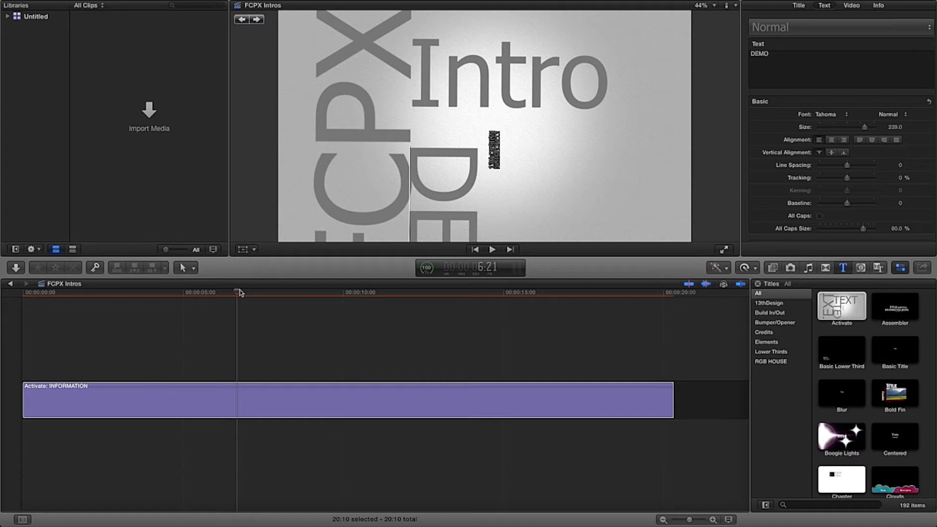
Step: Change the TITLE line to 13thDesign and the INFORMATION line to FCPX Intro
drag(240, 292, 385, 293)
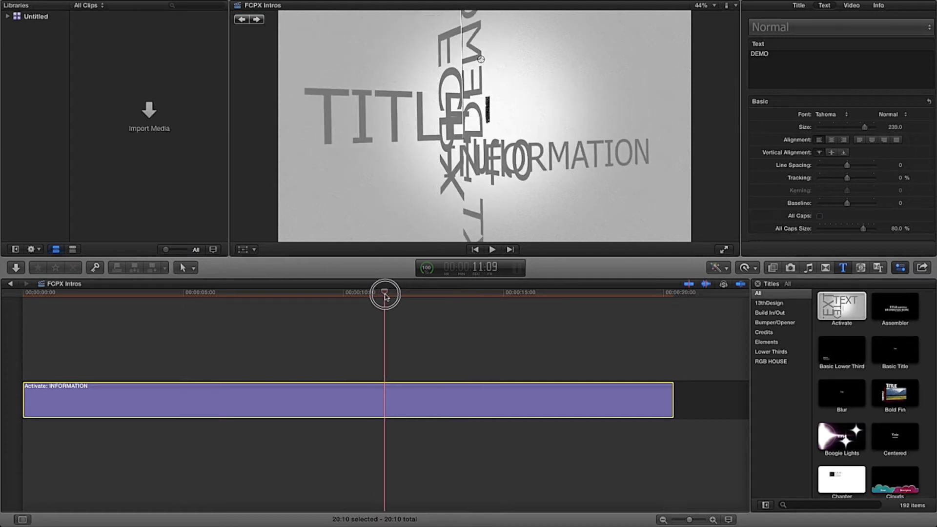
double_click(364, 122)
text(13)
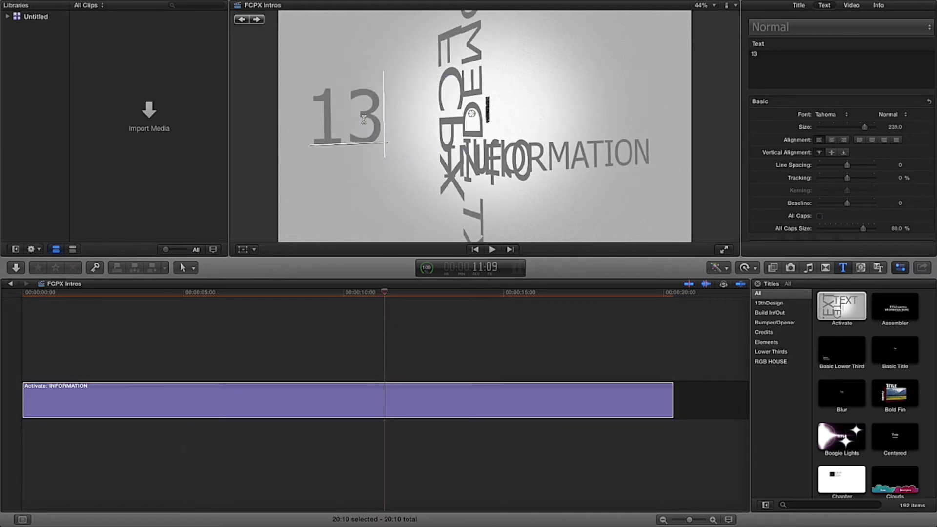
text(th)
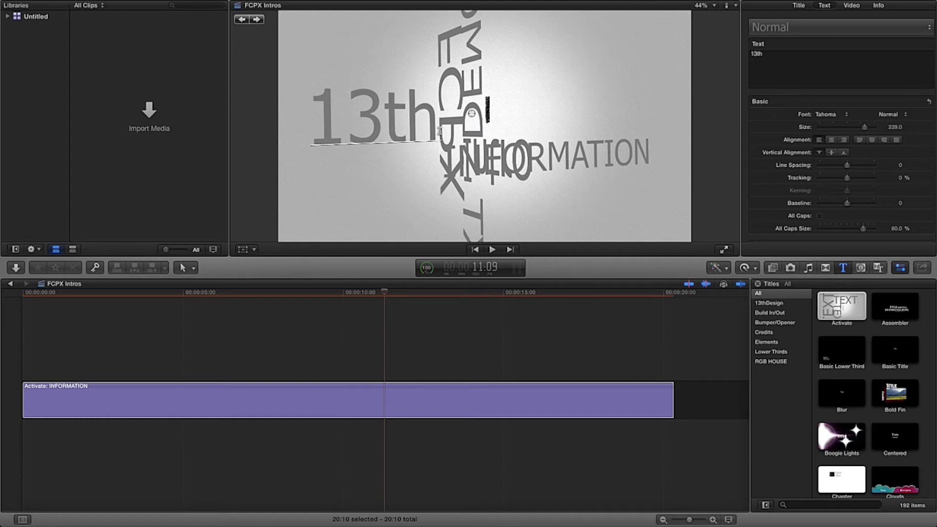
text(Design)
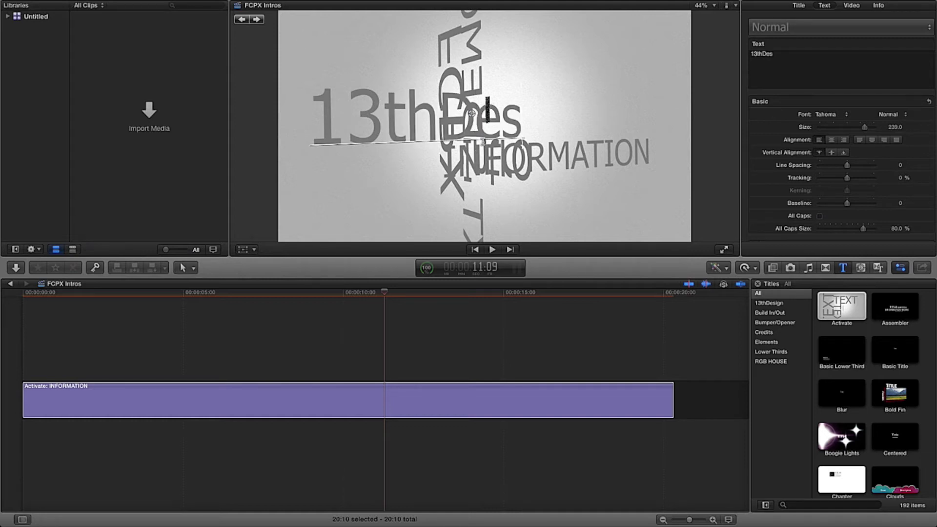
double_click(546, 156)
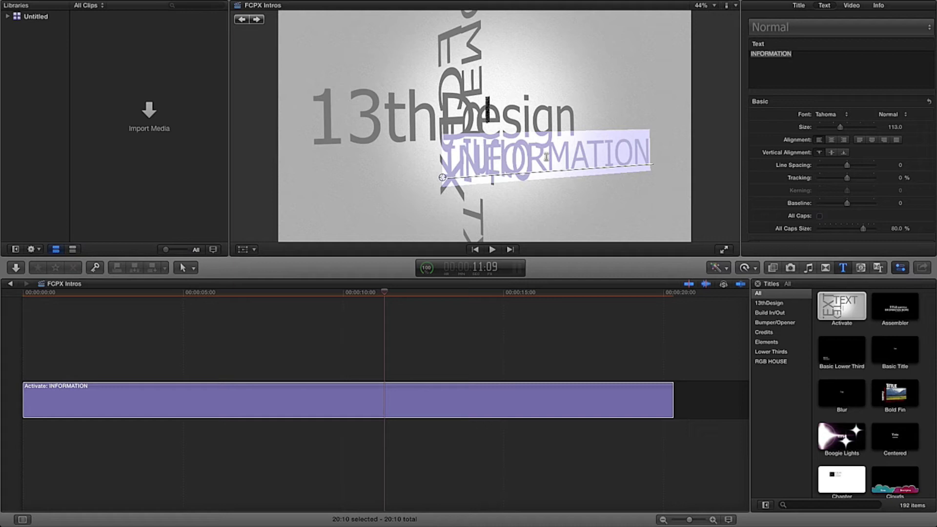
text(FCPX Intro)
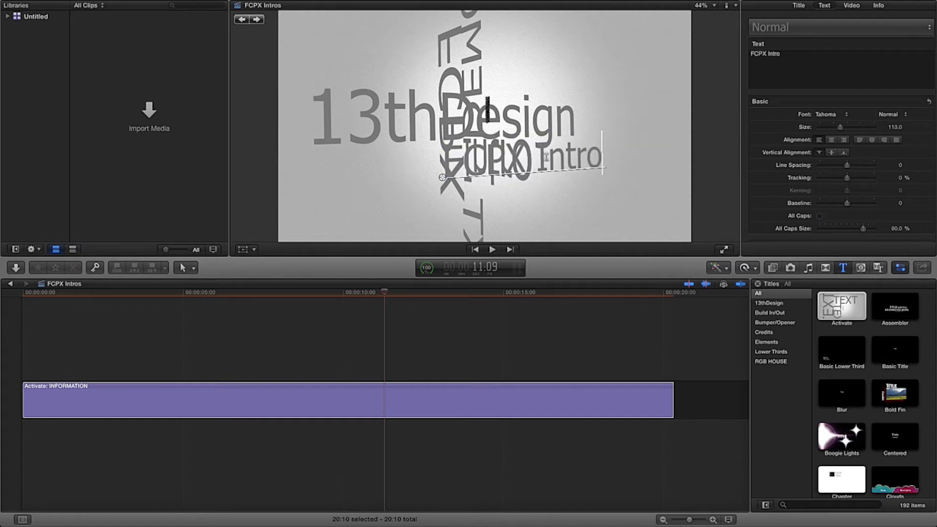
drag(408, 292, 540, 297)
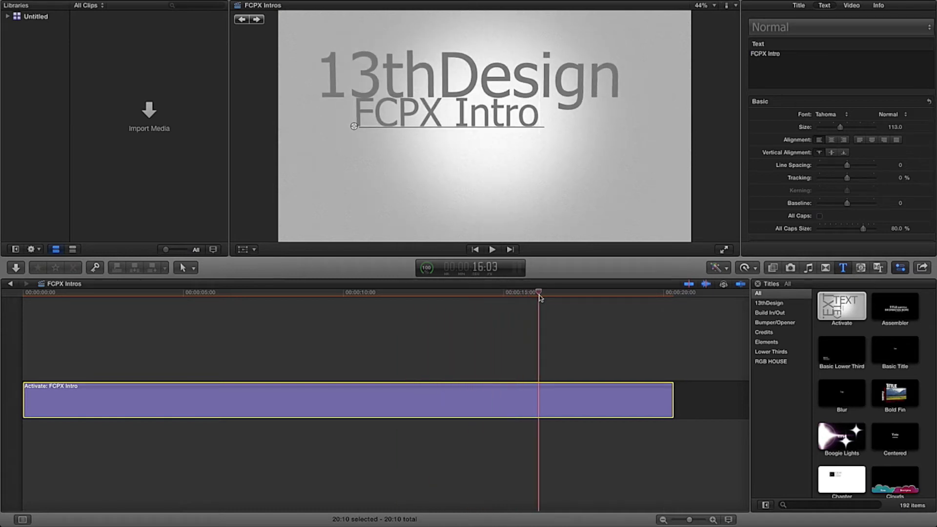
Step: Give the 13thDesign line a black outline with width 2
click(429, 90)
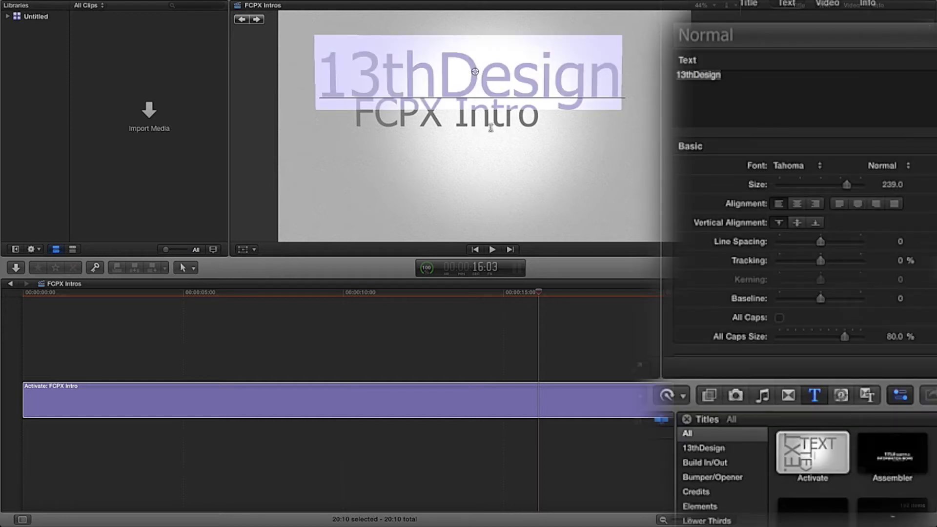
double_click(488, 88)
scroll(866, 251, down, 5)
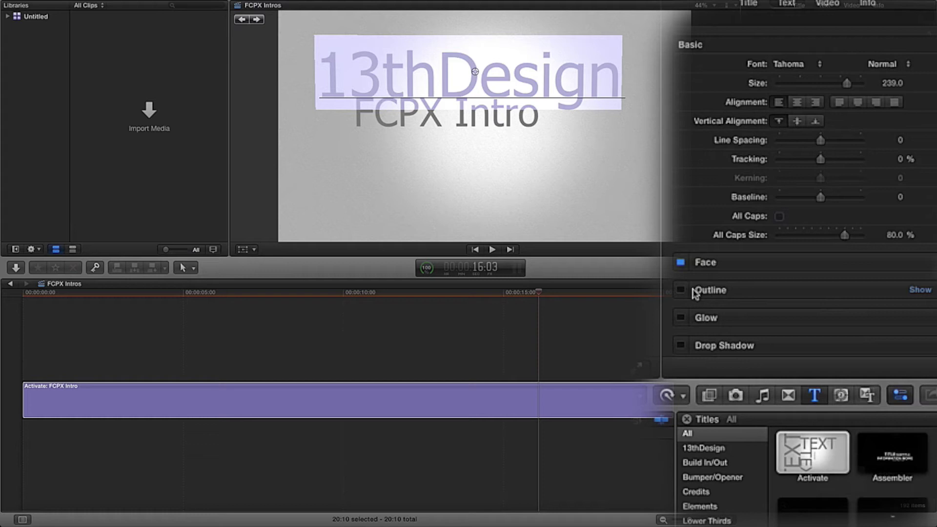
click(681, 291)
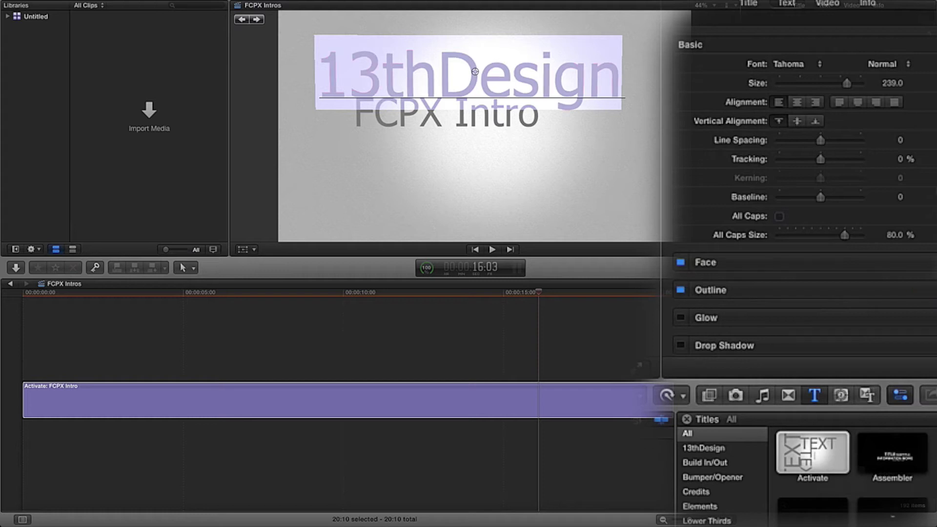
click(921, 290)
scroll(856, 325, down, 2)
click(805, 286)
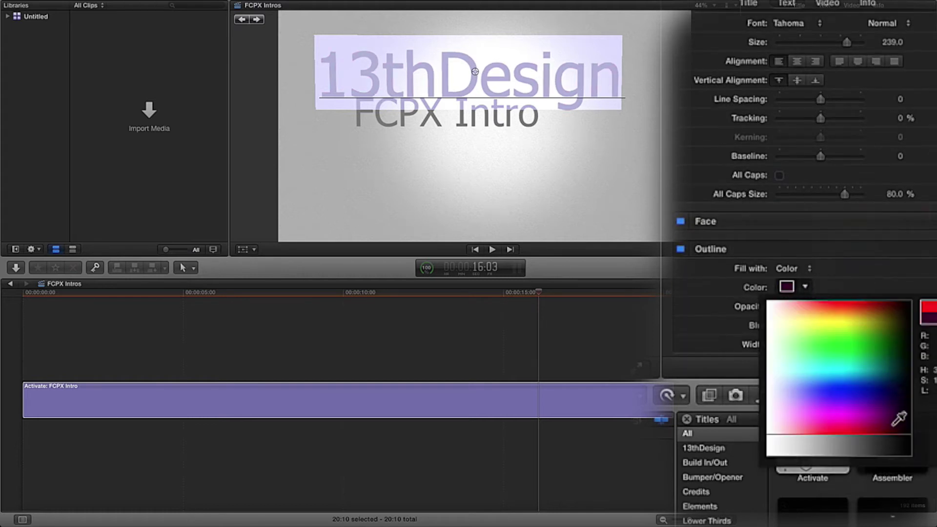
click(903, 445)
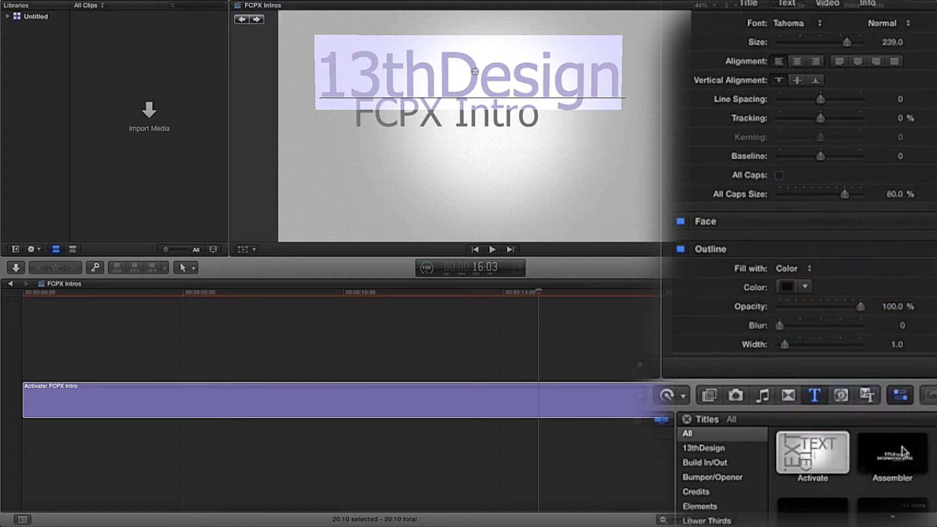
click(898, 345)
text(2)
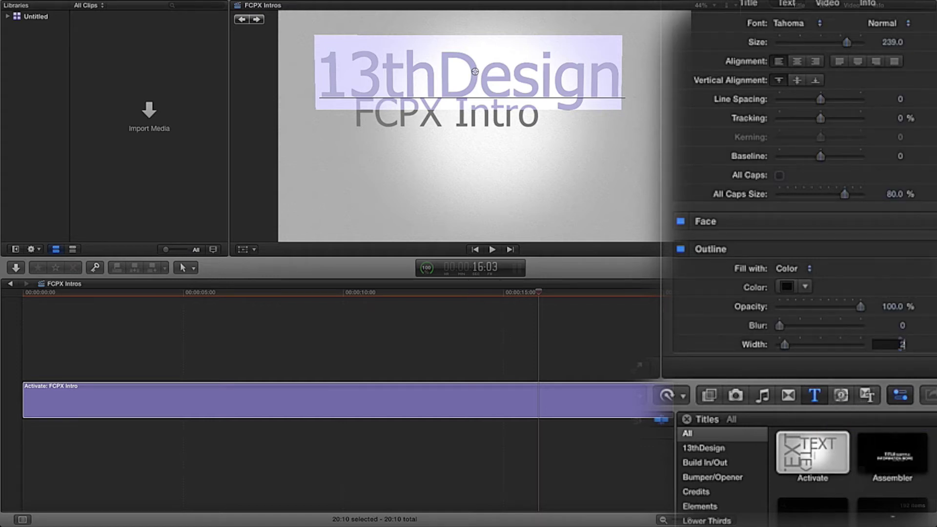
key(Return)
Step: Give the FCPX Intro line a solid black outline with width 2.0
double_click(521, 124)
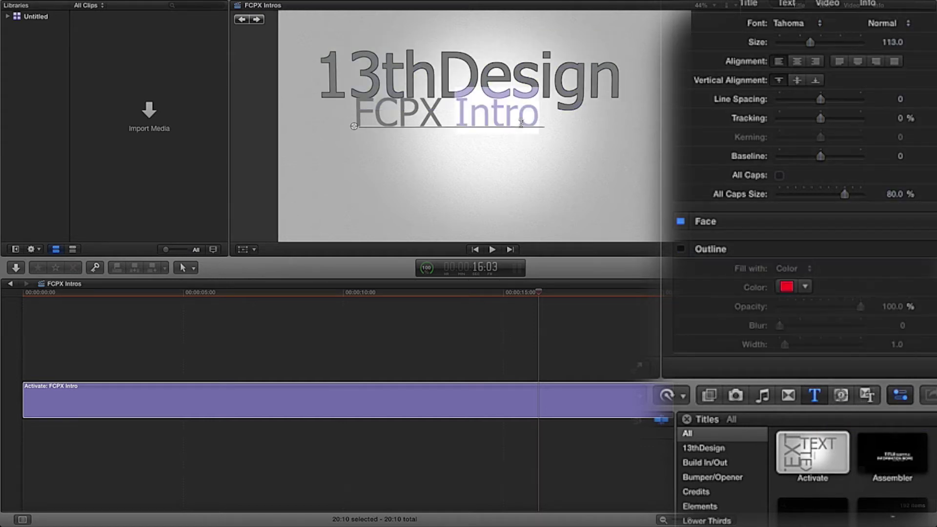
click(681, 249)
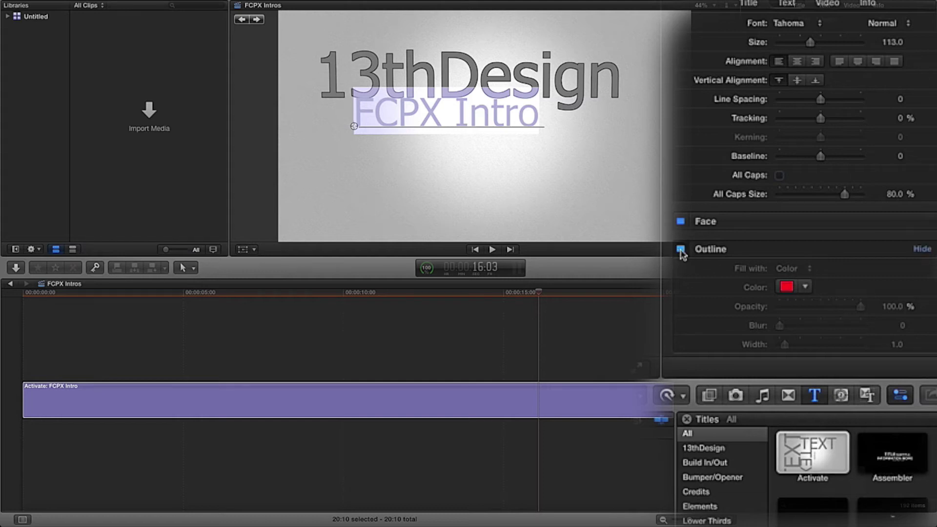
click(807, 270)
click(810, 277)
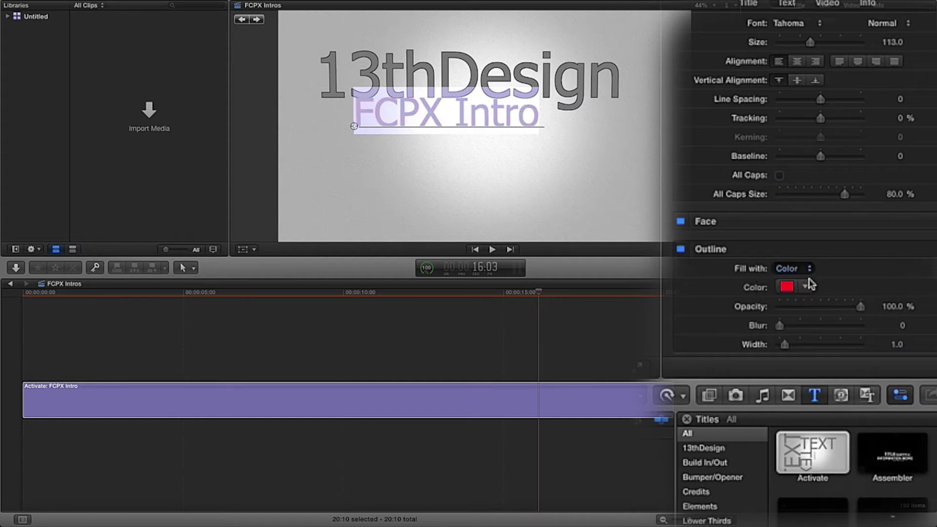
click(812, 268)
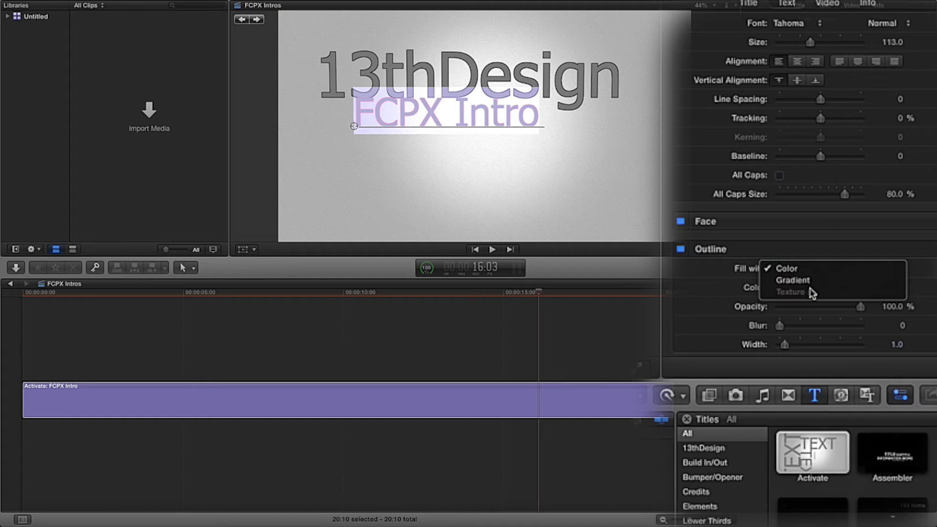
click(812, 272)
click(805, 288)
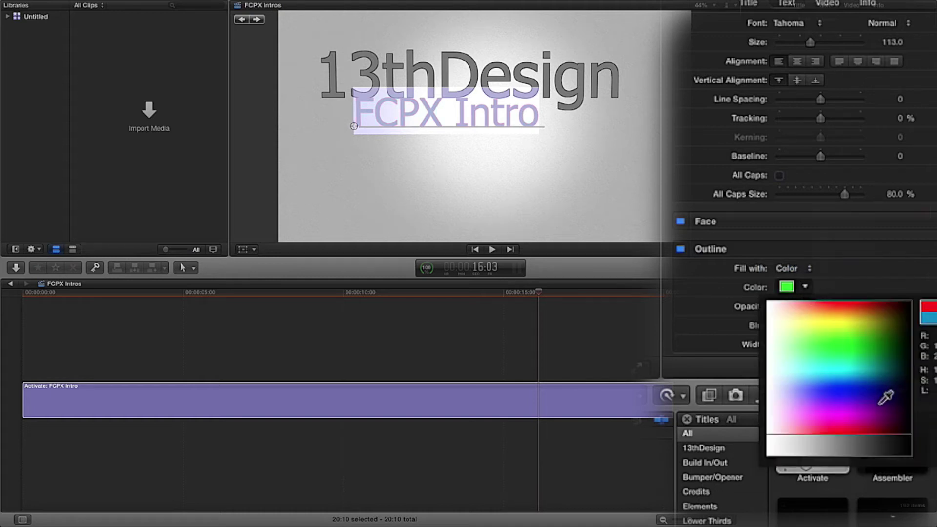
click(904, 448)
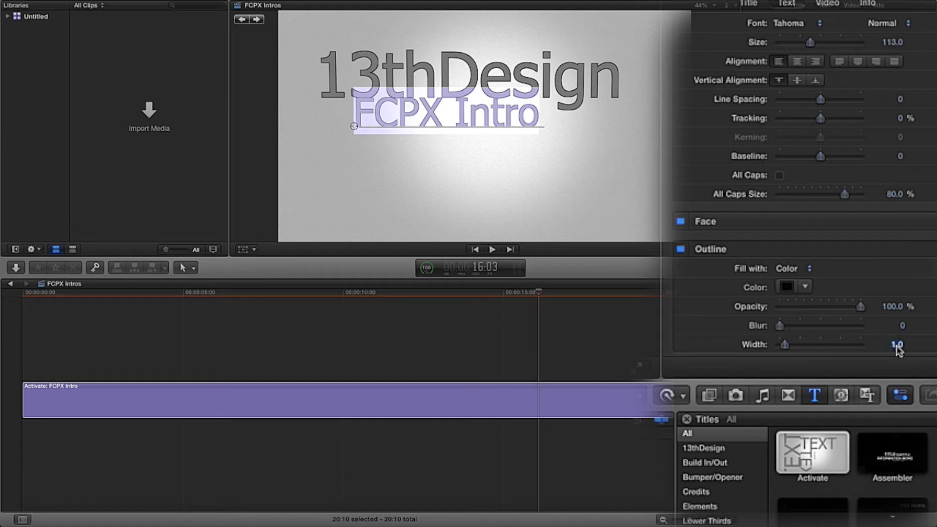
drag(897, 347, 897, 341)
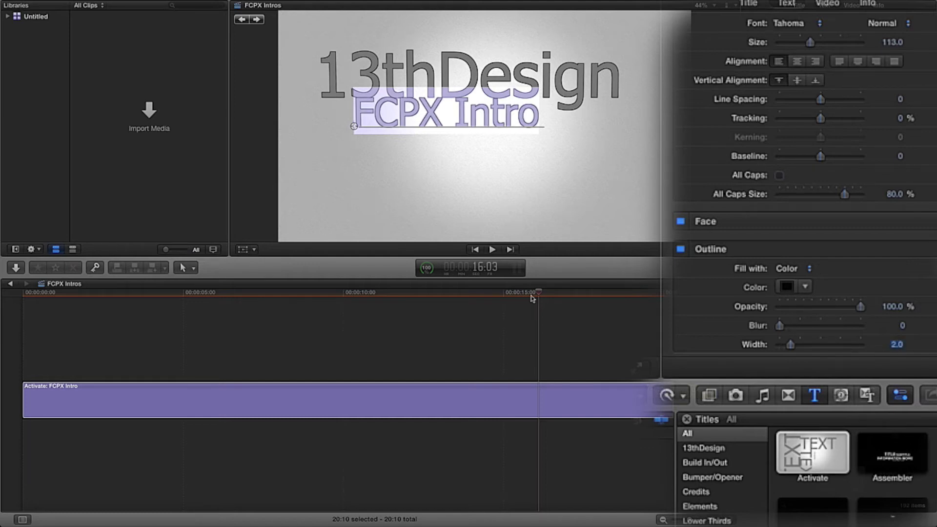
drag(539, 292, 274, 293)
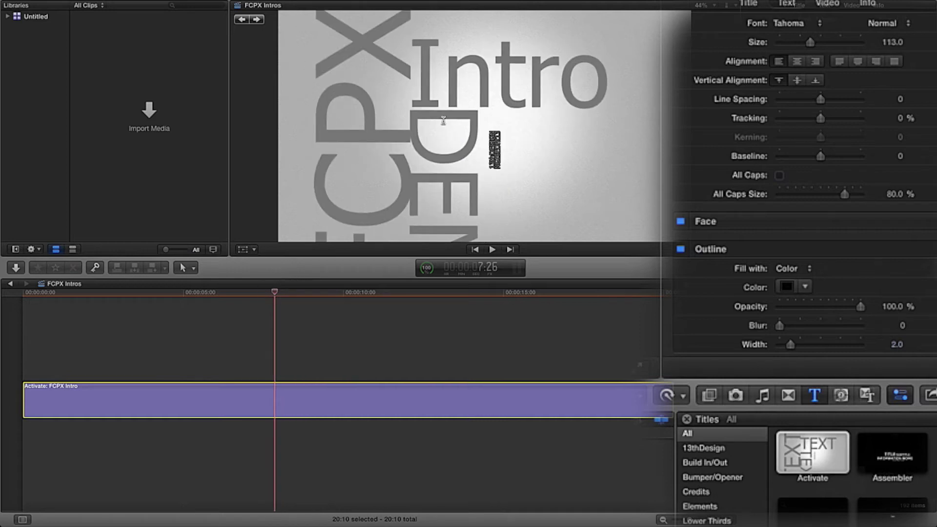
Step: Give the Intro text a black outline with width 2.0
double_click(469, 65)
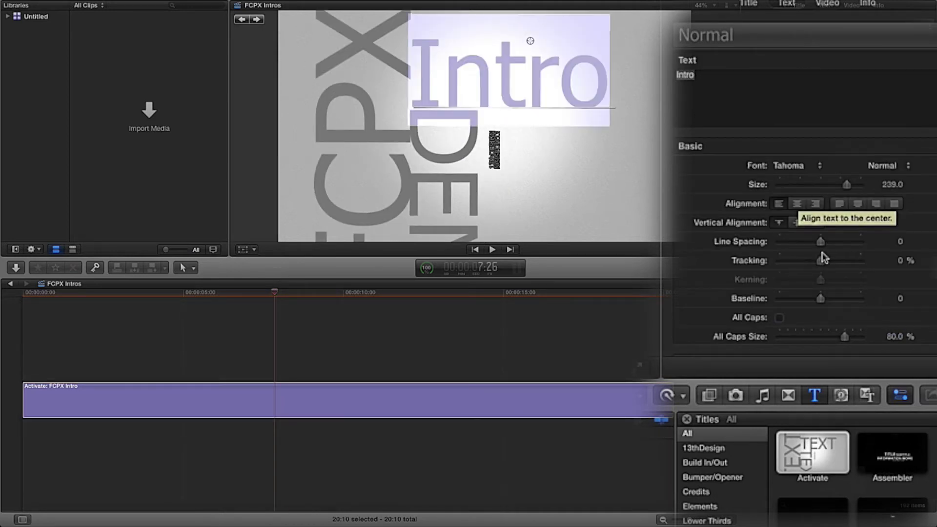
scroll(791, 215, down, 3)
click(682, 320)
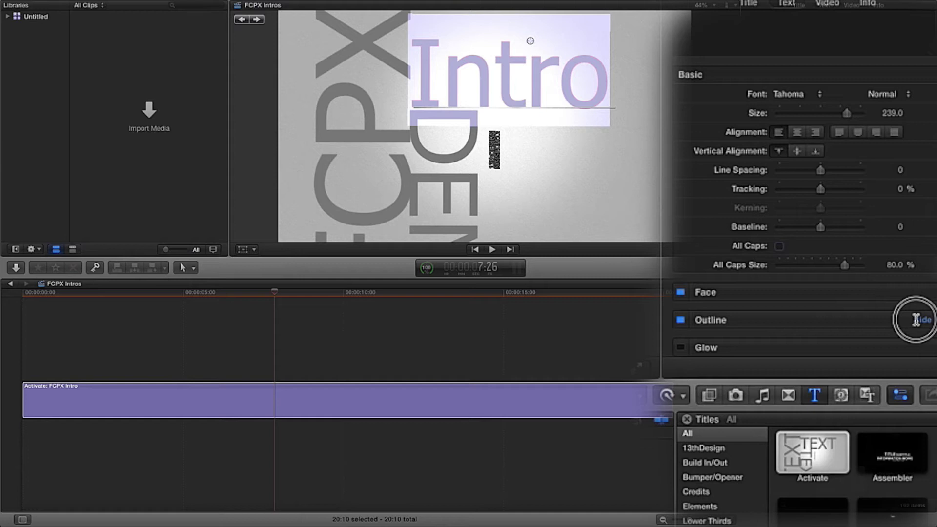
click(919, 320)
scroll(814, 346, down, 5)
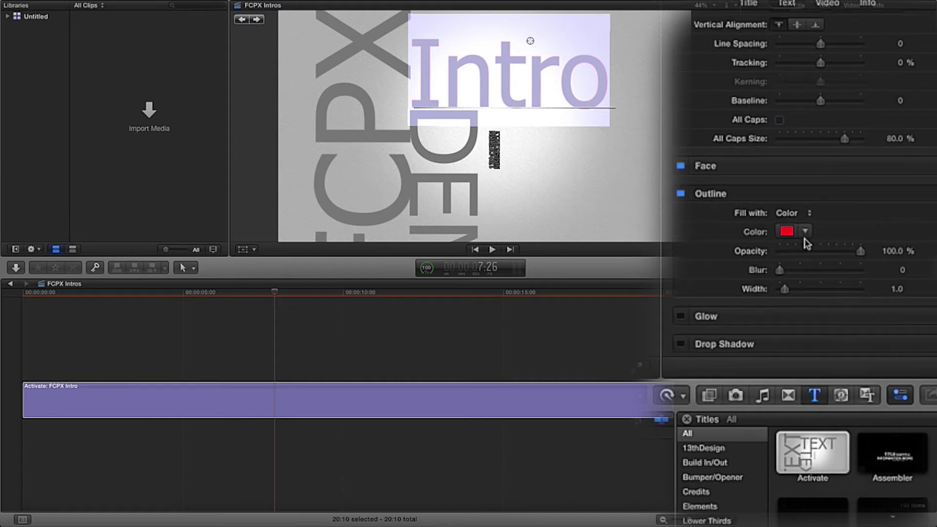
click(805, 232)
click(905, 390)
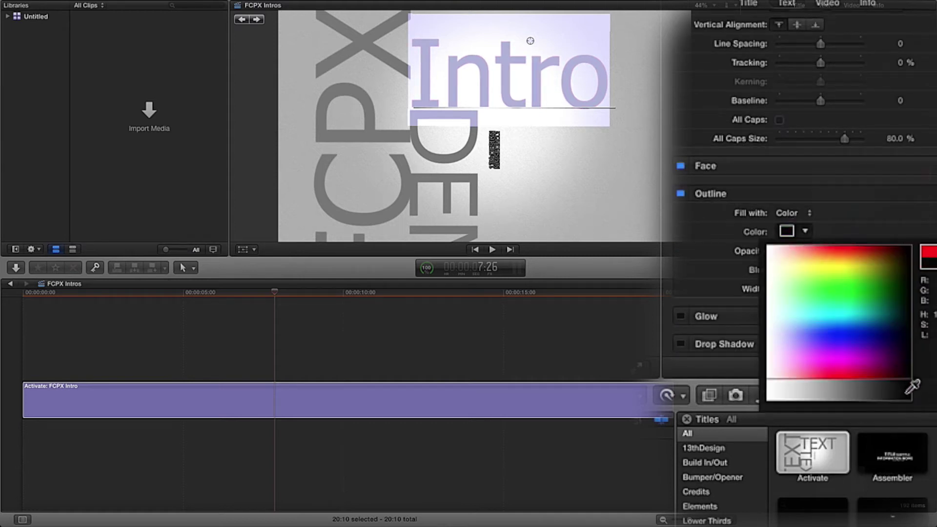
click(909, 389)
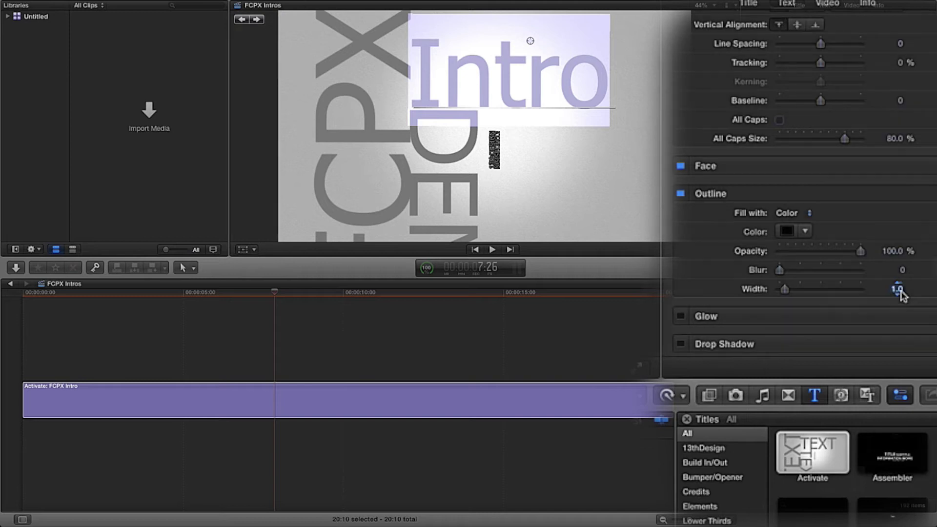
drag(901, 293, 904, 287)
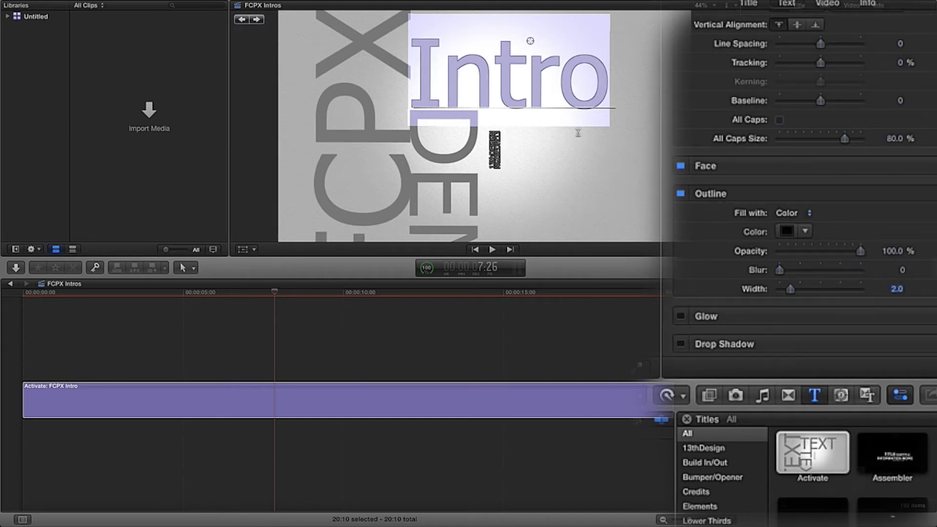
Step: Turn on a black outline for the vertical FCPX text, entering a width of 3
click(366, 158)
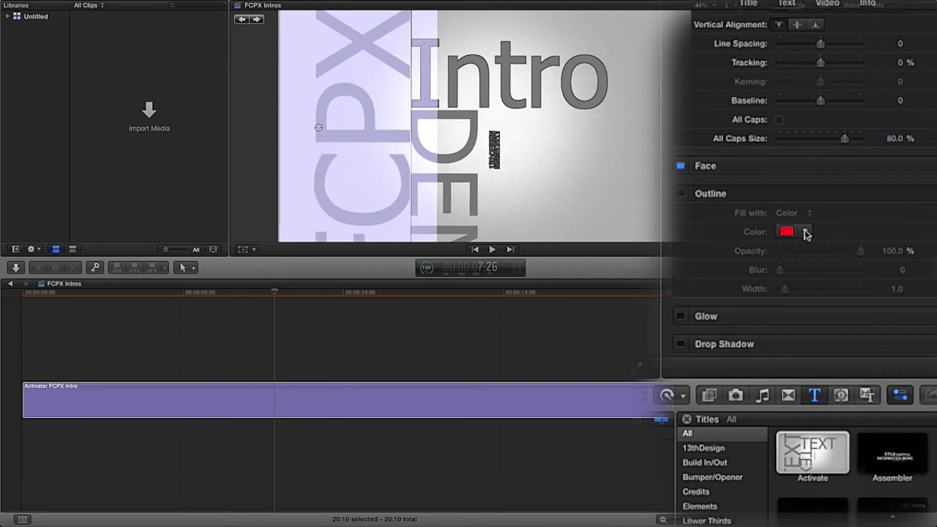
click(681, 194)
click(806, 231)
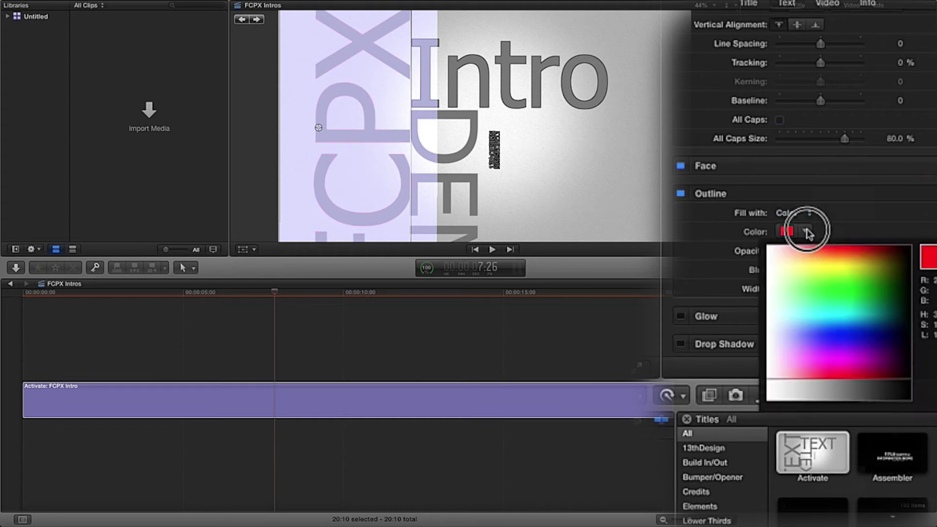
click(909, 394)
click(900, 289)
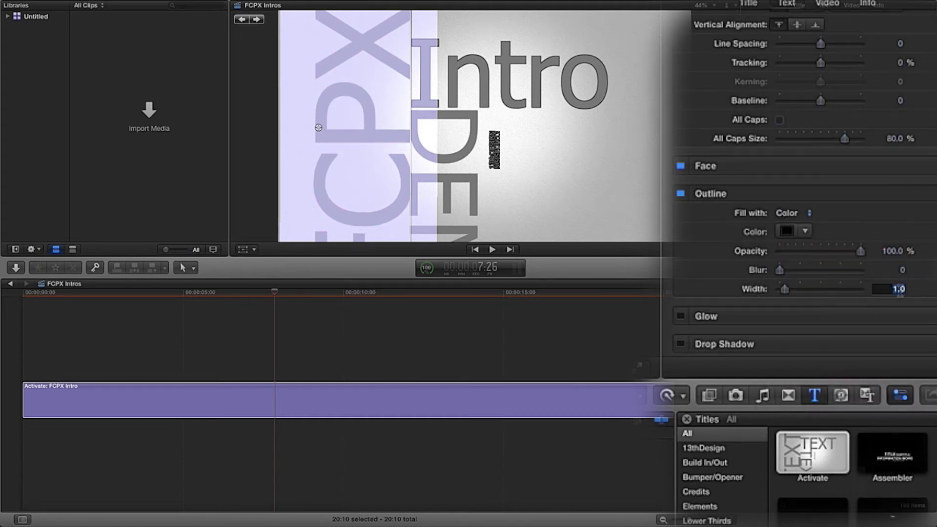
text(3)
key(Return)
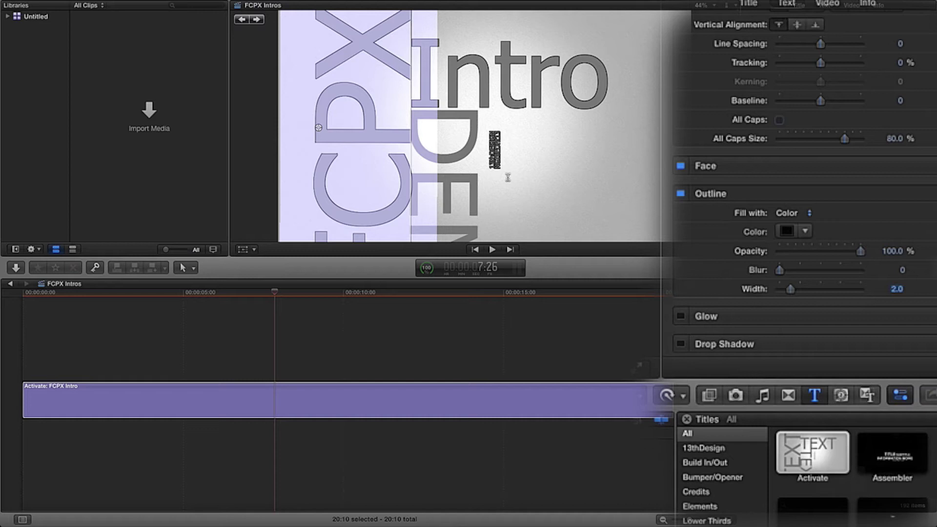
Step: Give the DE text a black outline widened to 2.0
click(470, 182)
click(806, 231)
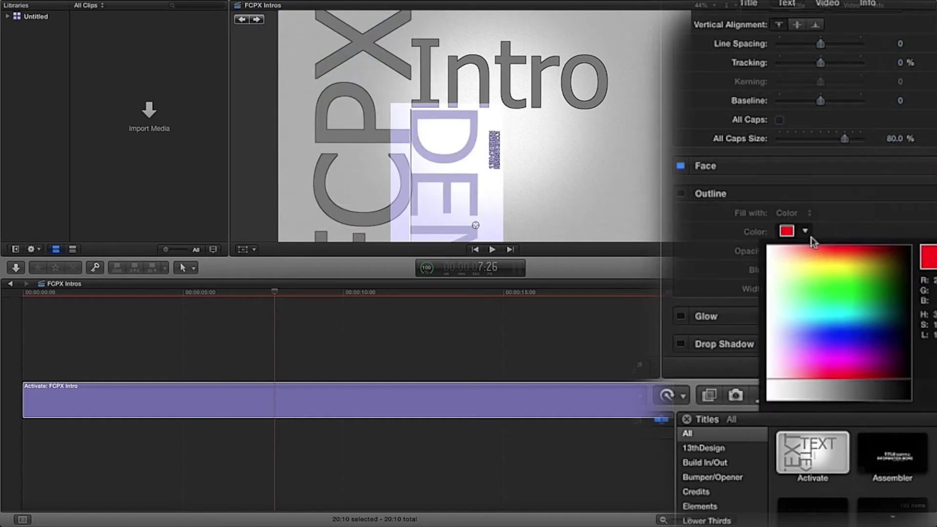
click(909, 385)
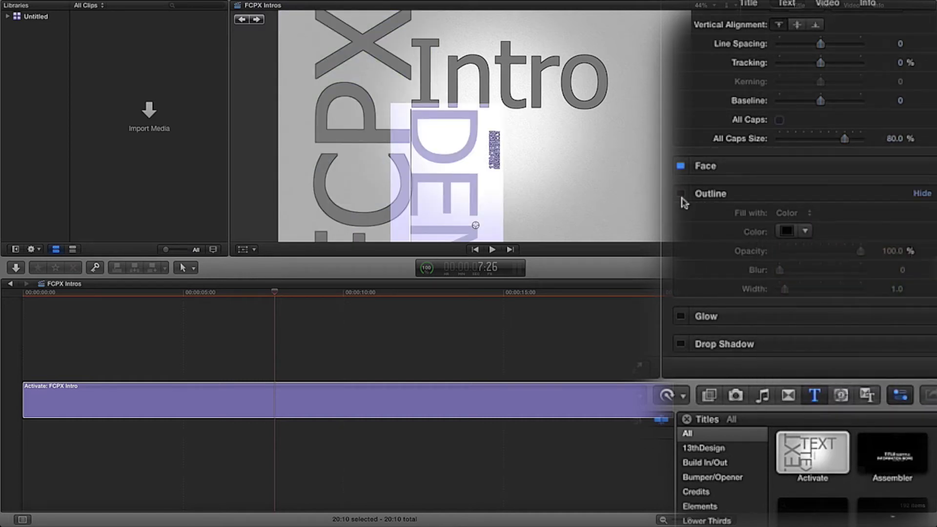
drag(898, 289, 897, 285)
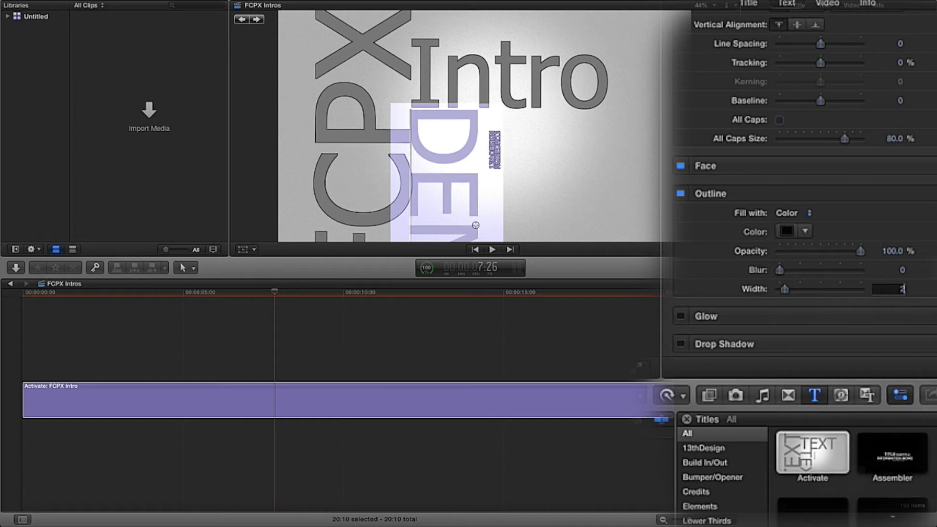
click(618, 201)
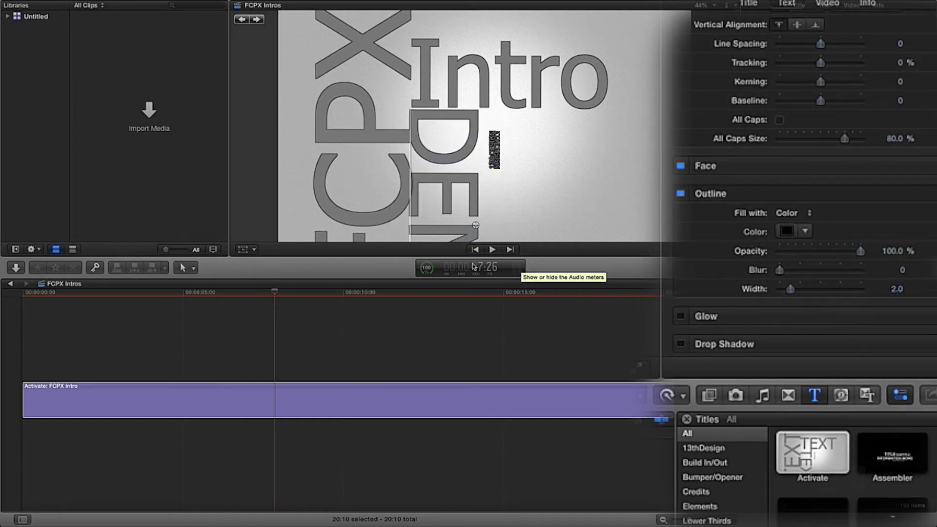
click(263, 293)
Step: Play the title, trim the clip to about 11:10, and replay it from the start
click(25, 293)
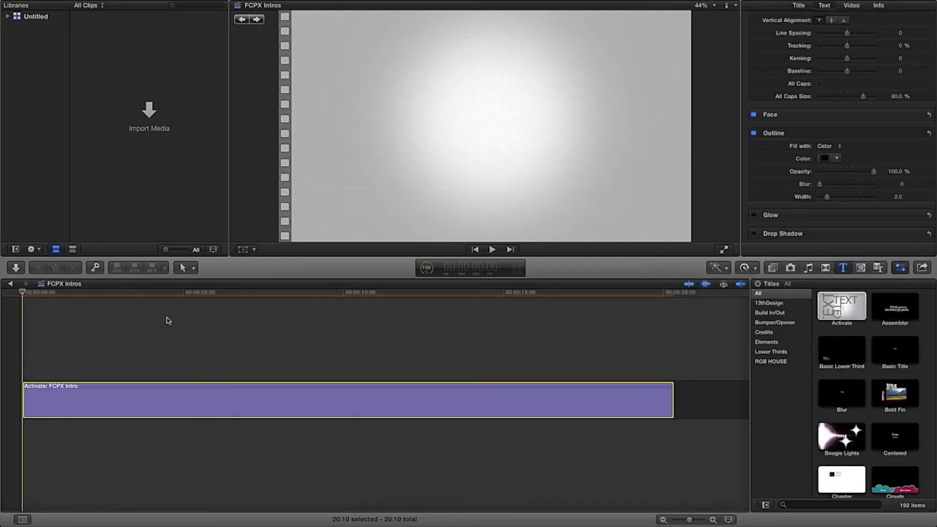
key(space)
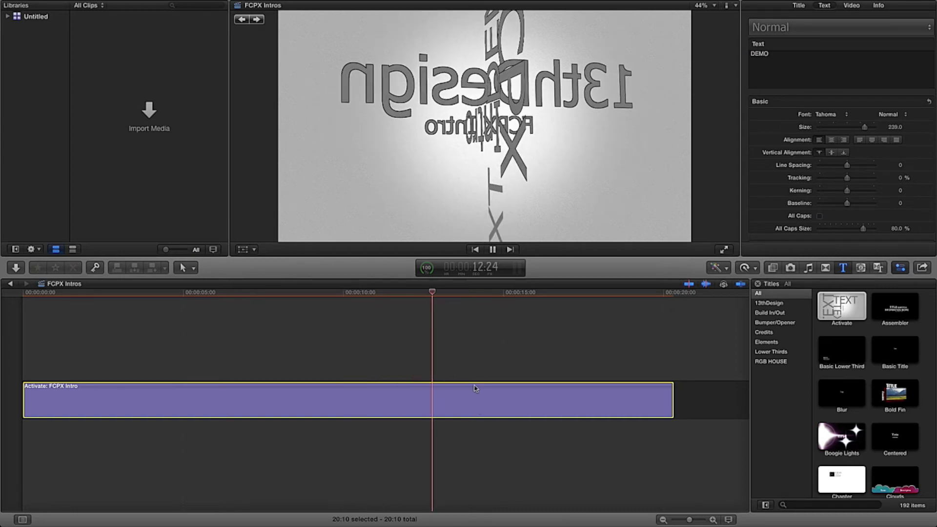
click(492, 250)
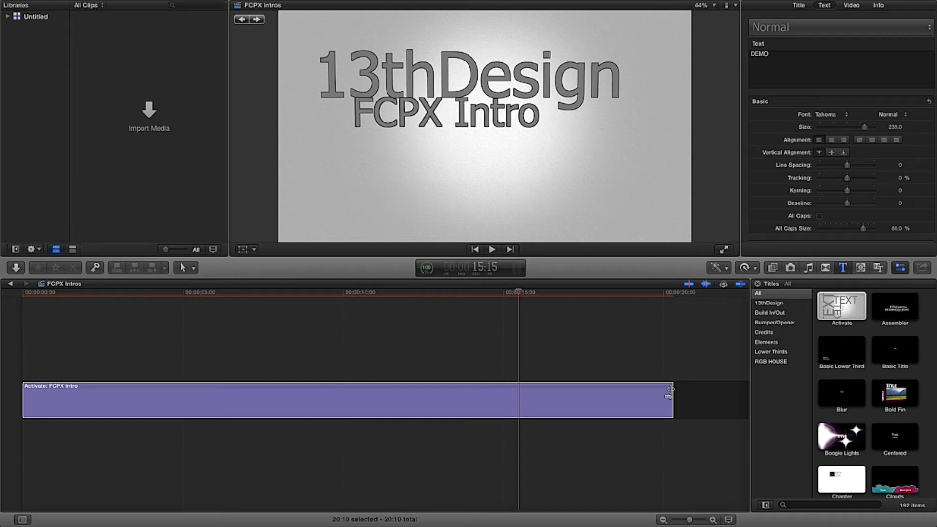
drag(671, 389, 382, 390)
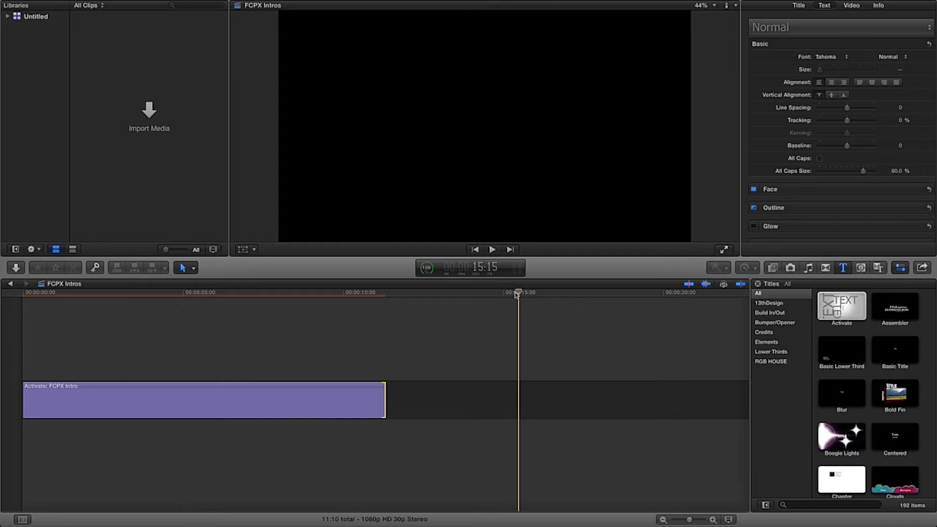
key(Home)
key(space)
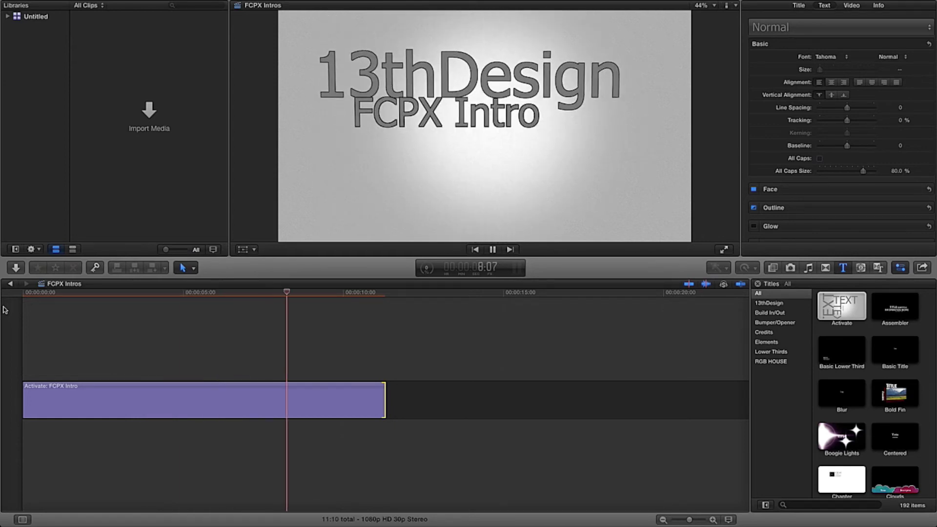
key(space)
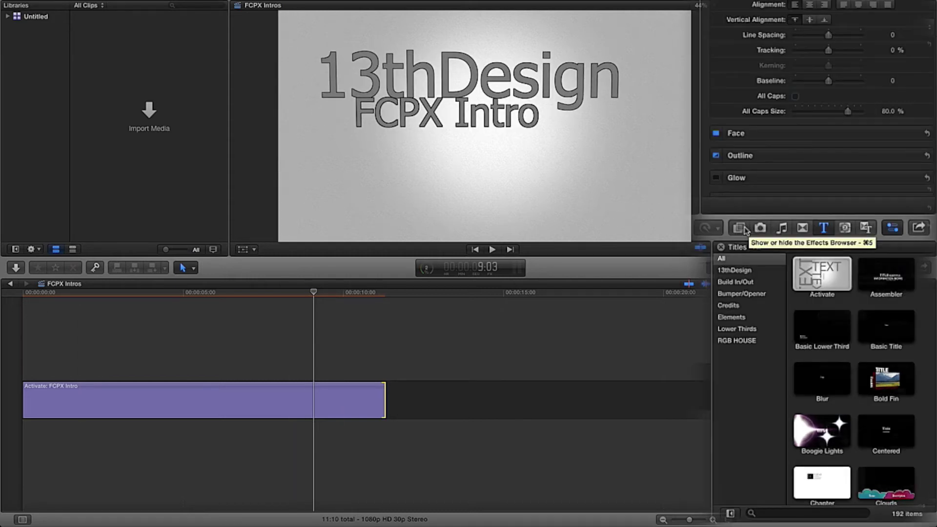
Step: Drag Bokeh Random from the Effects Browser onto the Activate: FCPX Intro clip
click(740, 228)
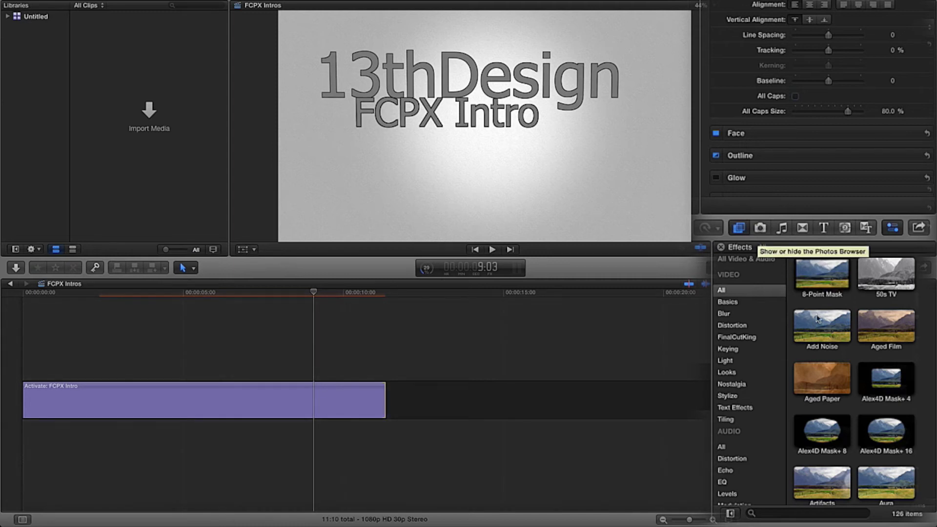
scroll(847, 325, down, 2)
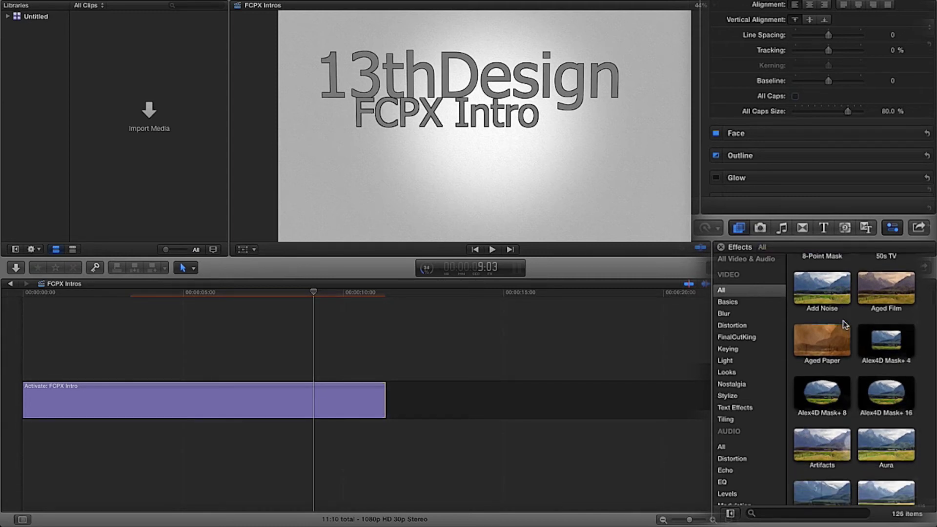
click(274, 394)
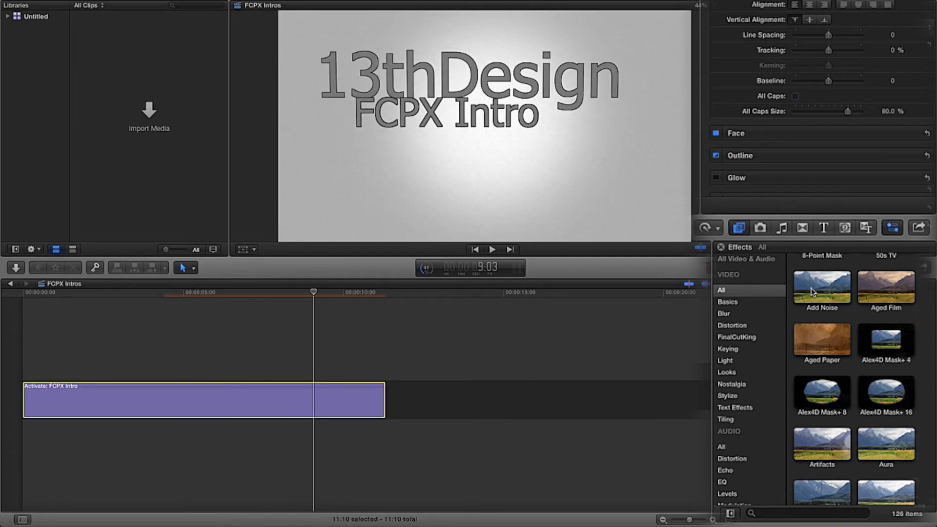
scroll(815, 301, up, 2)
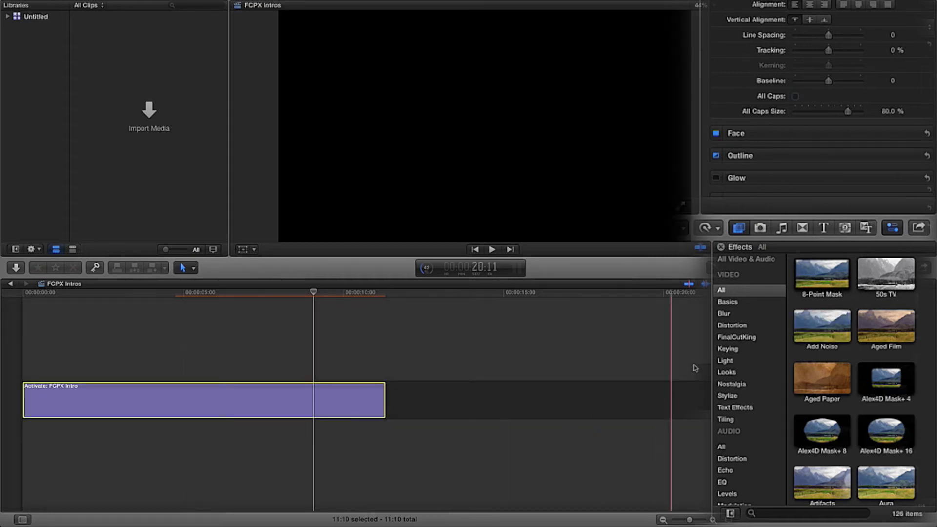
scroll(823, 341, down, 2)
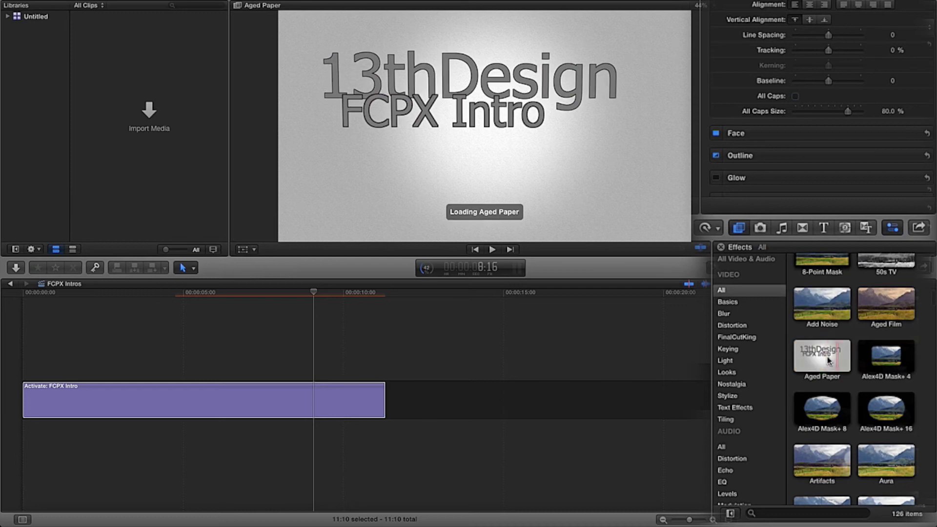
scroll(825, 361, down, 5)
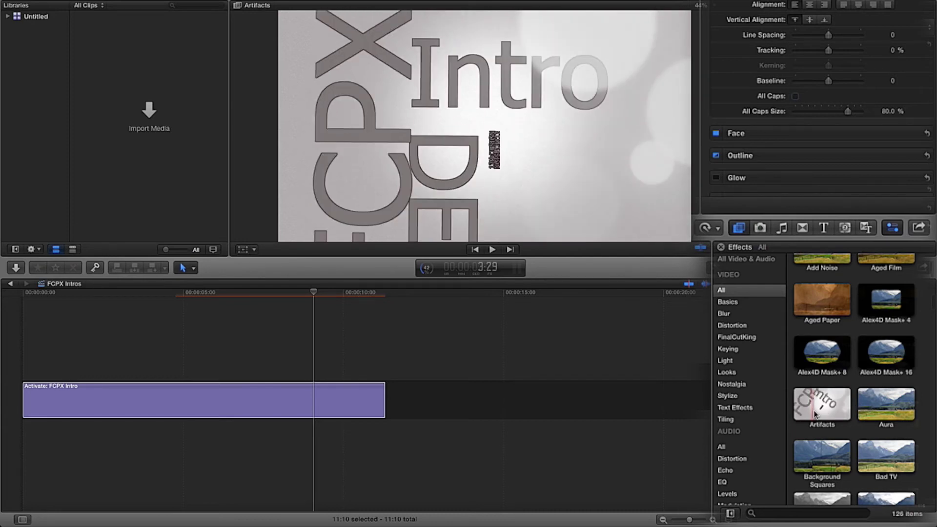
scroll(814, 414, down, 2)
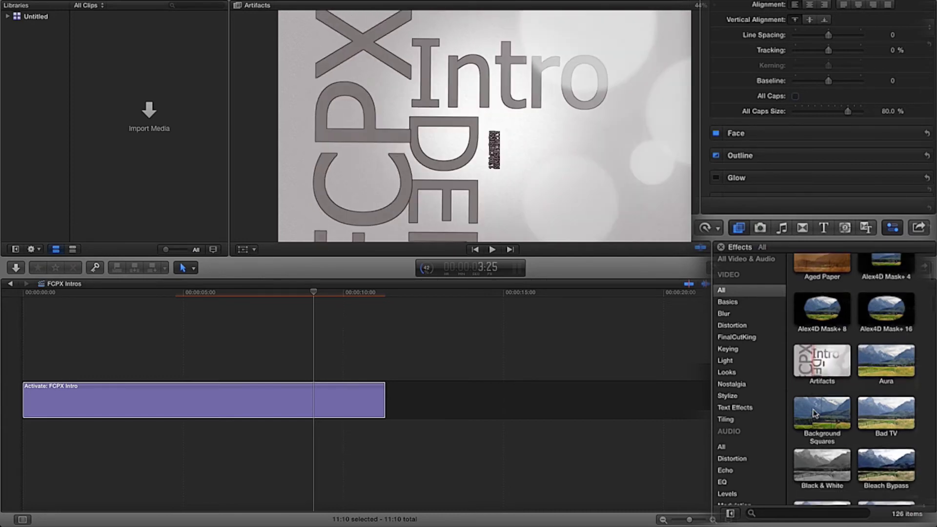
scroll(814, 414, down, 1)
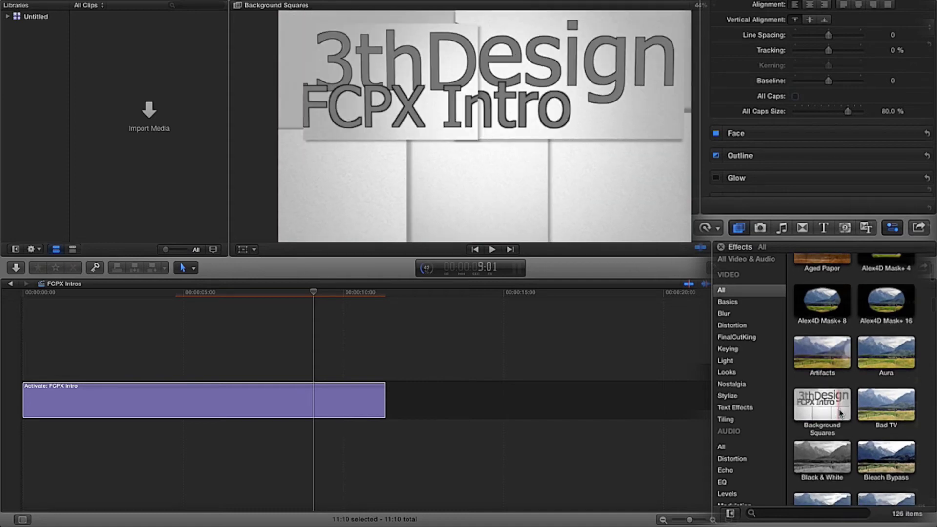
scroll(841, 413, down, 4)
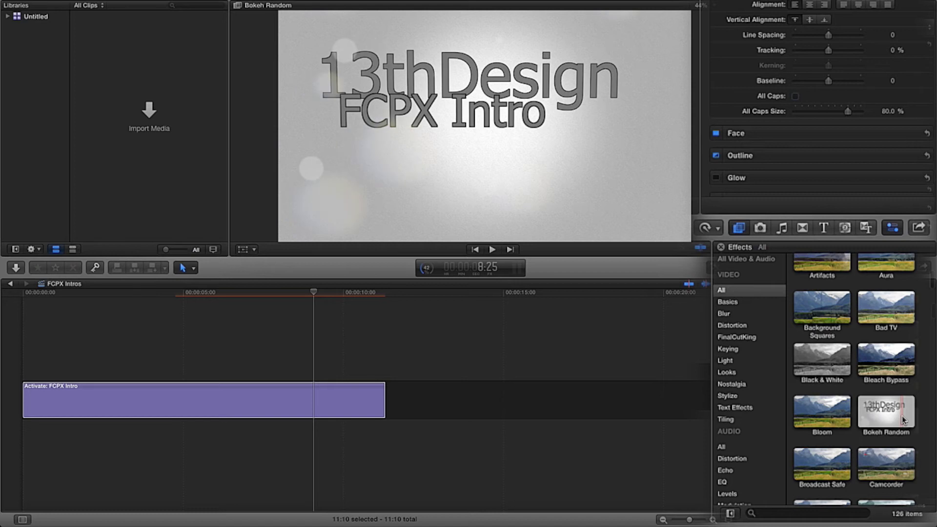
drag(903, 419, 341, 410)
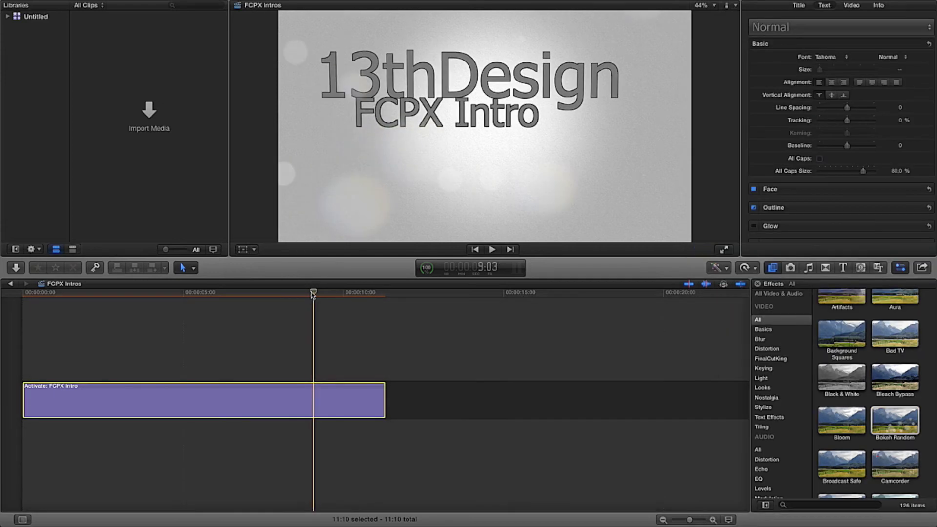
Step: Shrink the bokeh circles, leaving Number 93.14, Pattern 1.0, Blur Amount 3.0, Opacity 60.56%
mouse_move(313, 293)
mouse_down()
mouse_move(222, 298)
mouse_move(335, 301)
mouse_move(309, 301)
mouse_up()
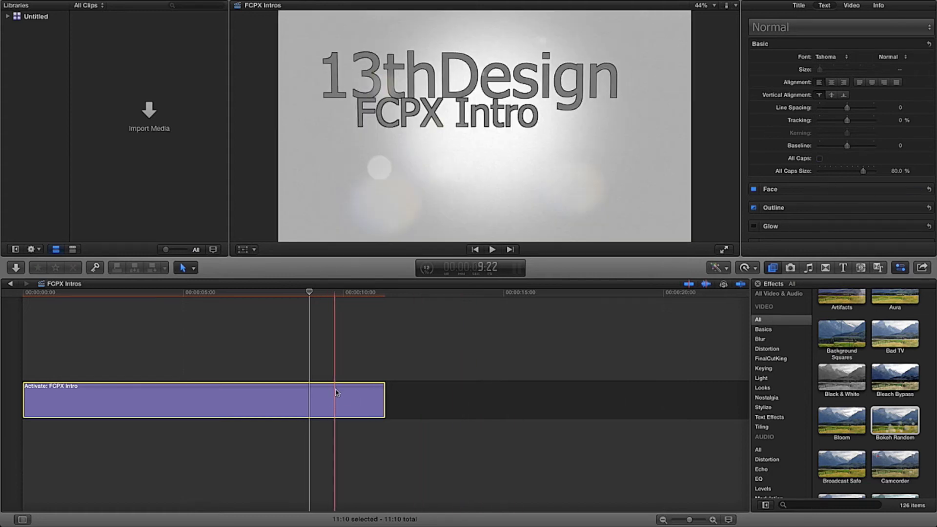
scroll(822, 146, up, 3)
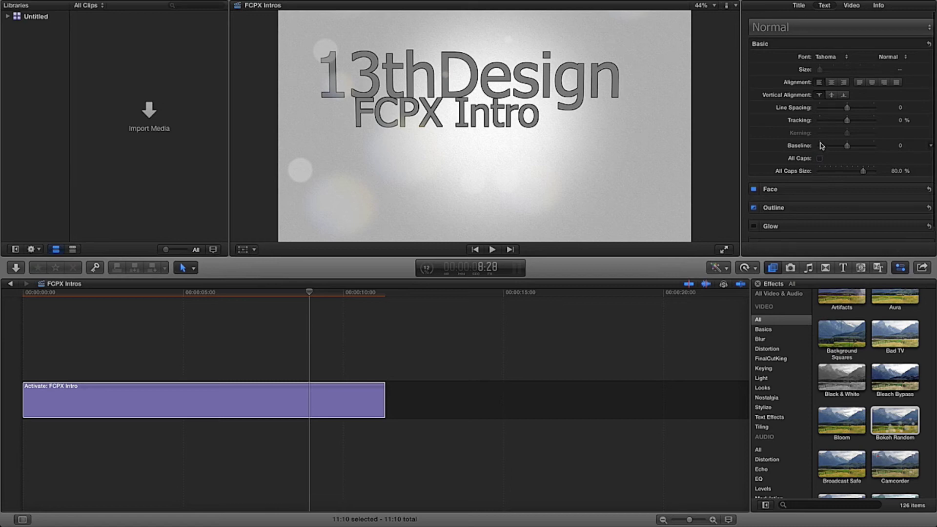
click(174, 400)
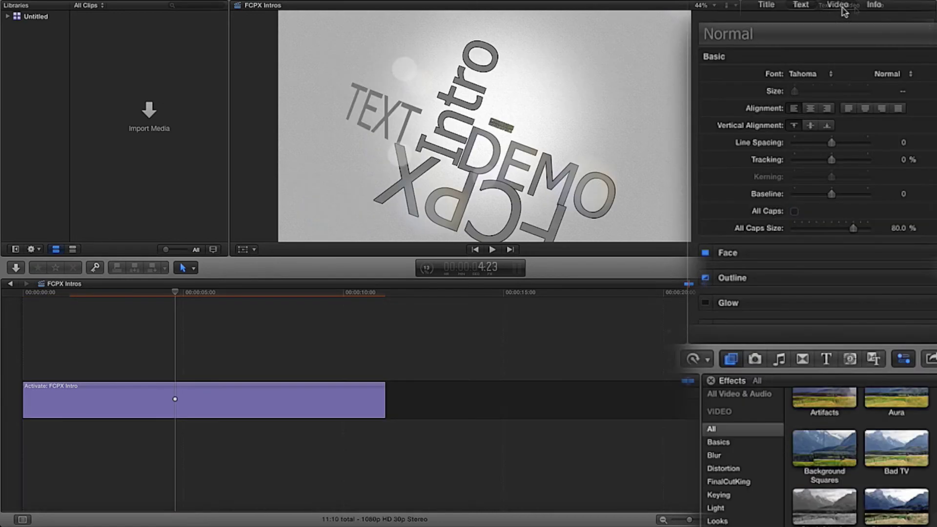
click(840, 5)
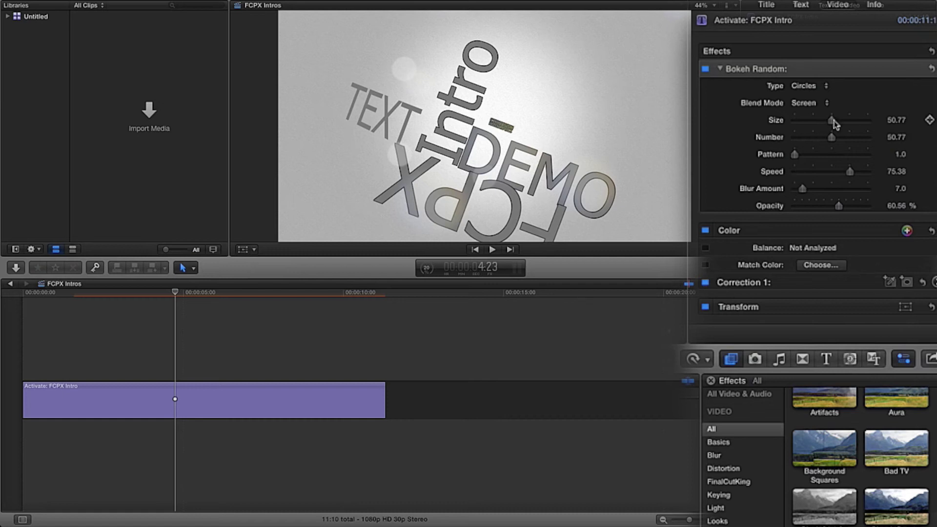
drag(833, 124, 798, 159)
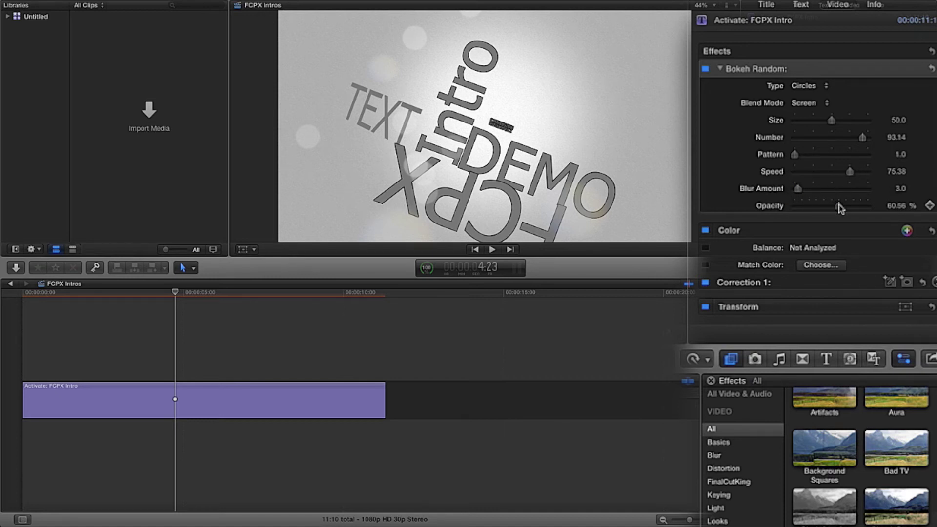
scroll(867, 227, down, 10)
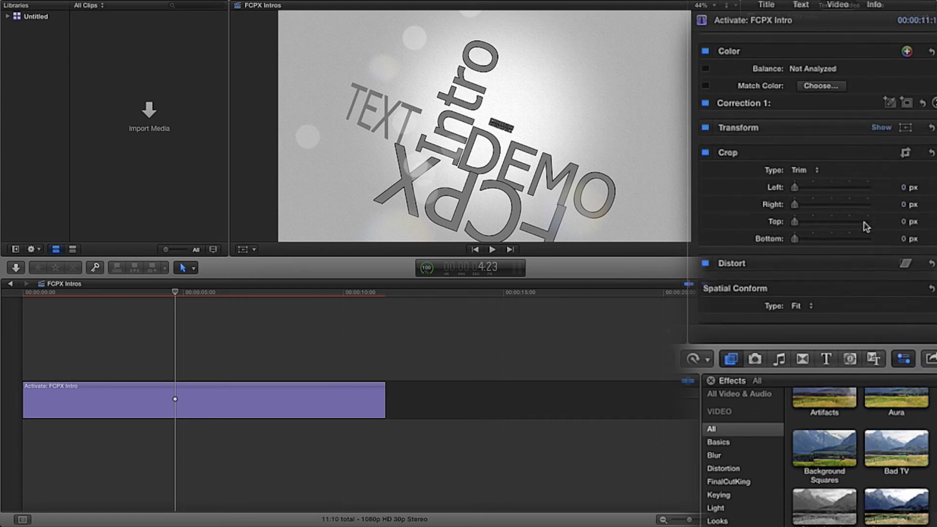
scroll(867, 227, up, 10)
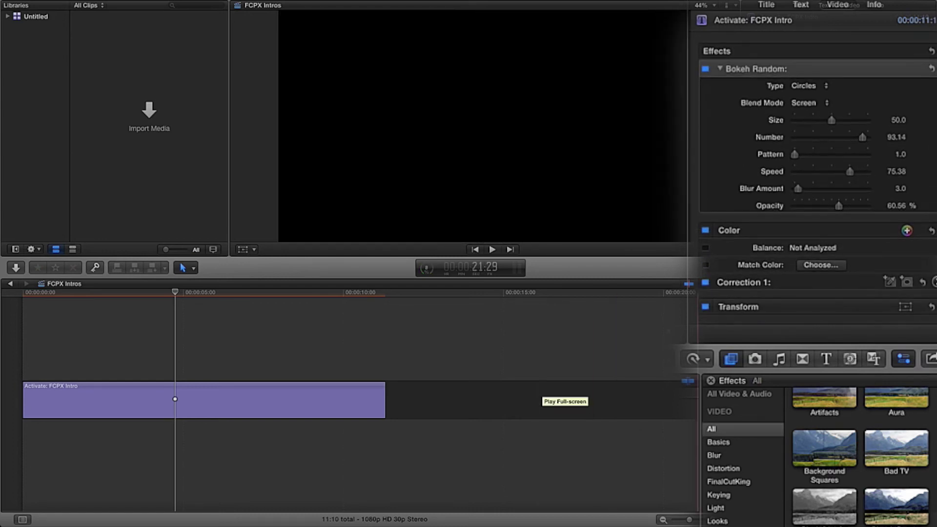
click(167, 401)
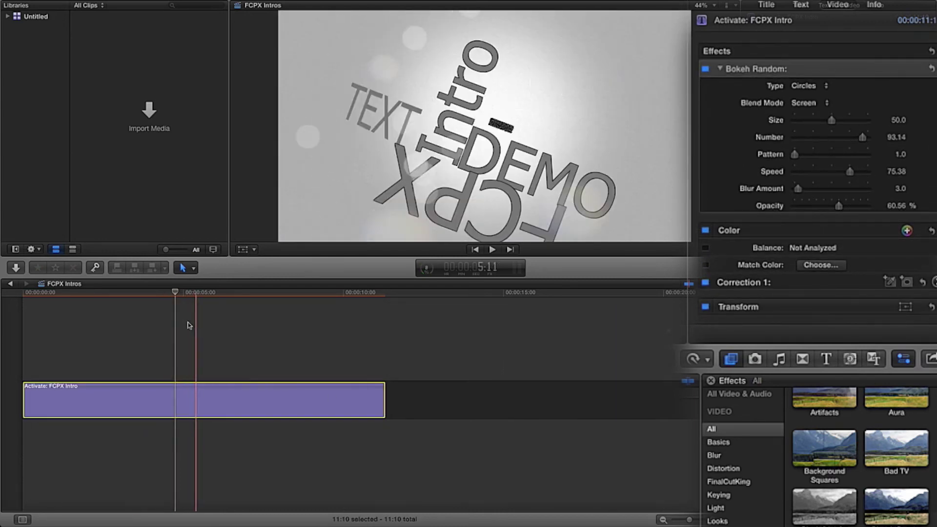
Step: With the playhead about six seconds into the title, skim effect thumbnails down to Highlights
drag(204, 293, 236, 293)
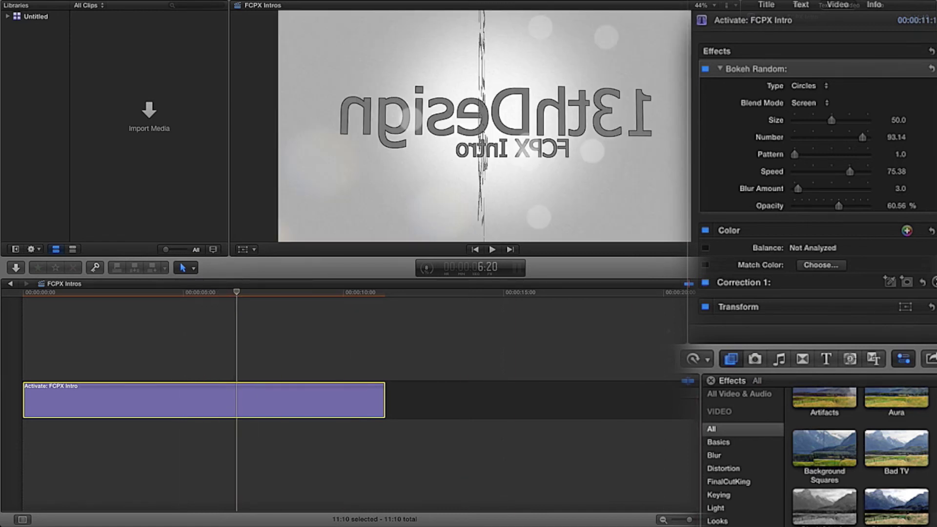
scroll(826, 452, down, 5)
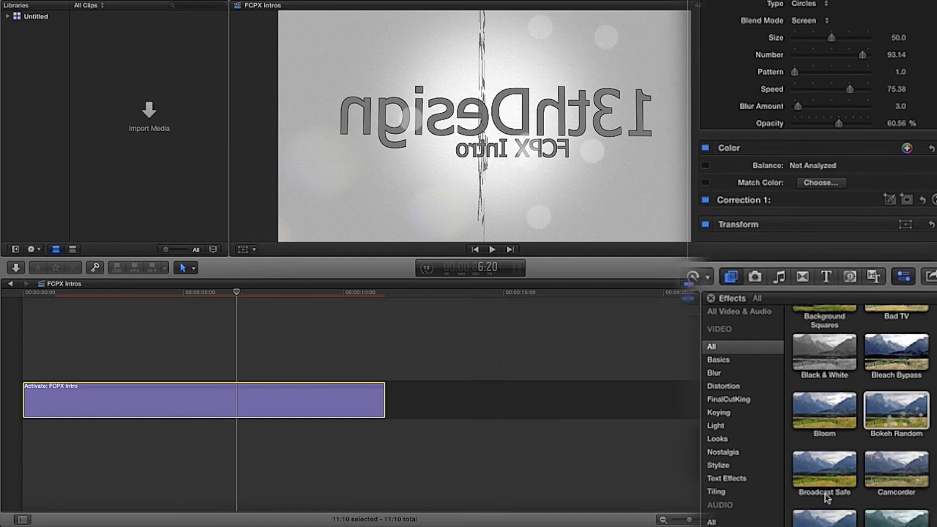
scroll(826, 452, down, 5)
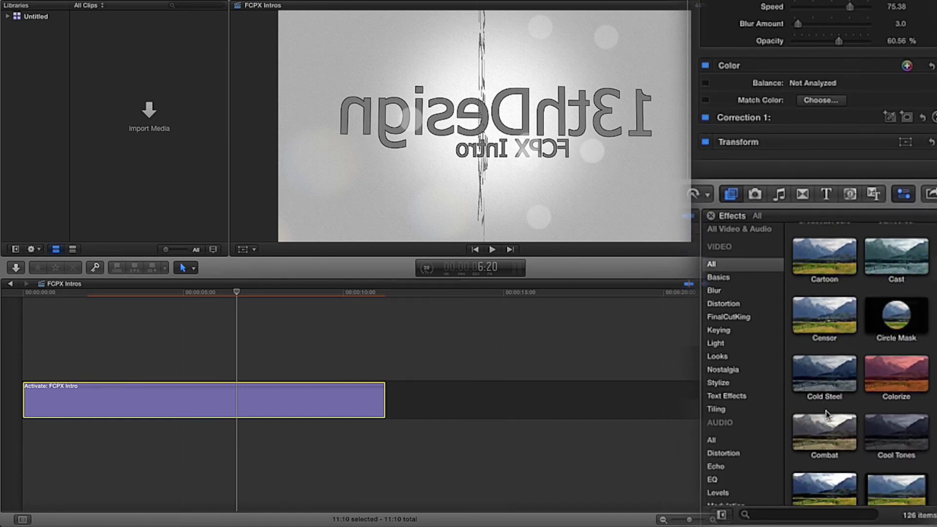
scroll(829, 415, down, 4)
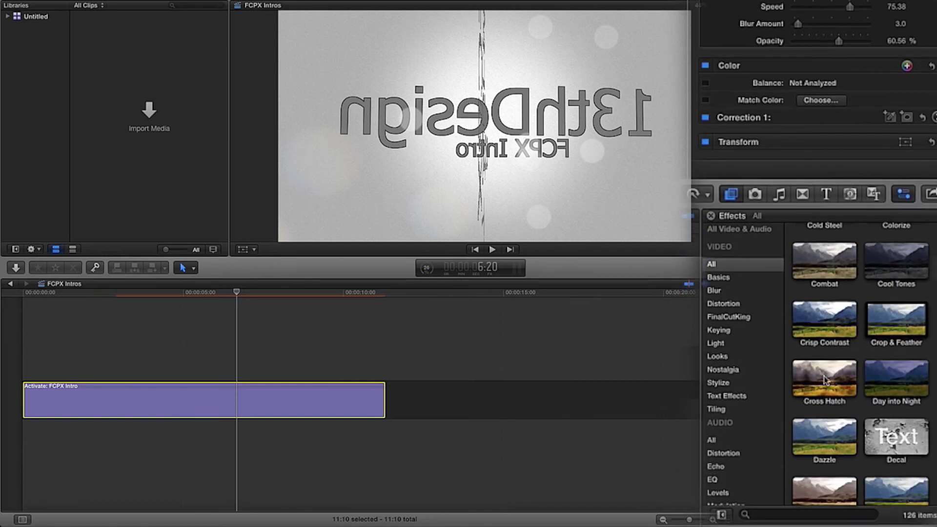
scroll(830, 435, down, 2)
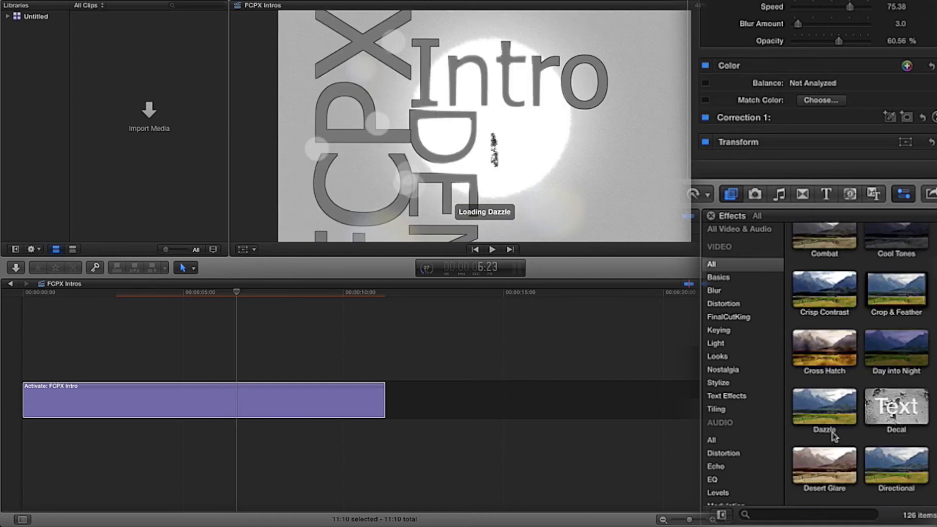
scroll(834, 436, down, 3)
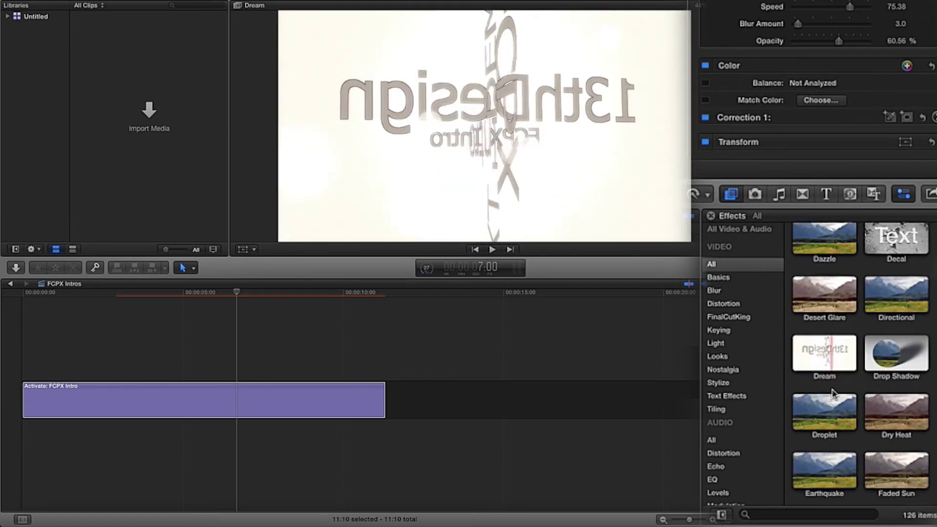
scroll(835, 394, down, 3)
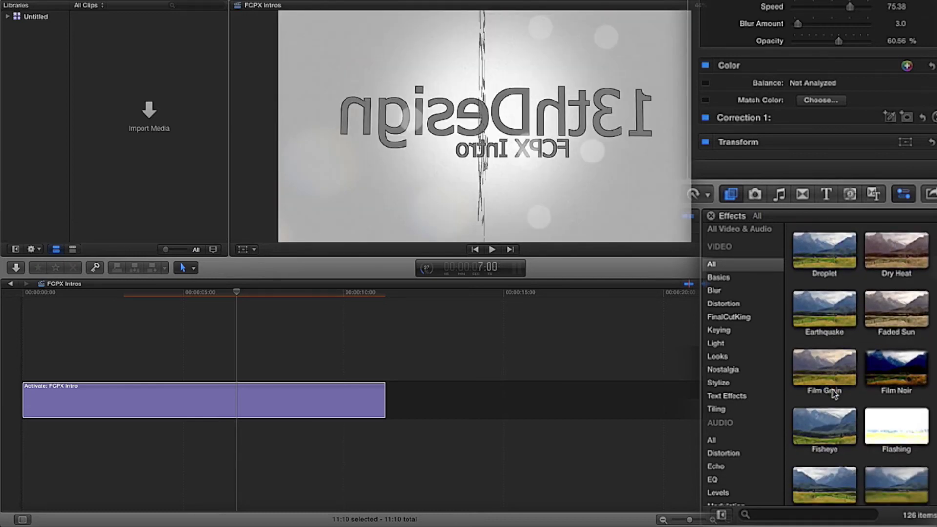
scroll(834, 394, down, 3)
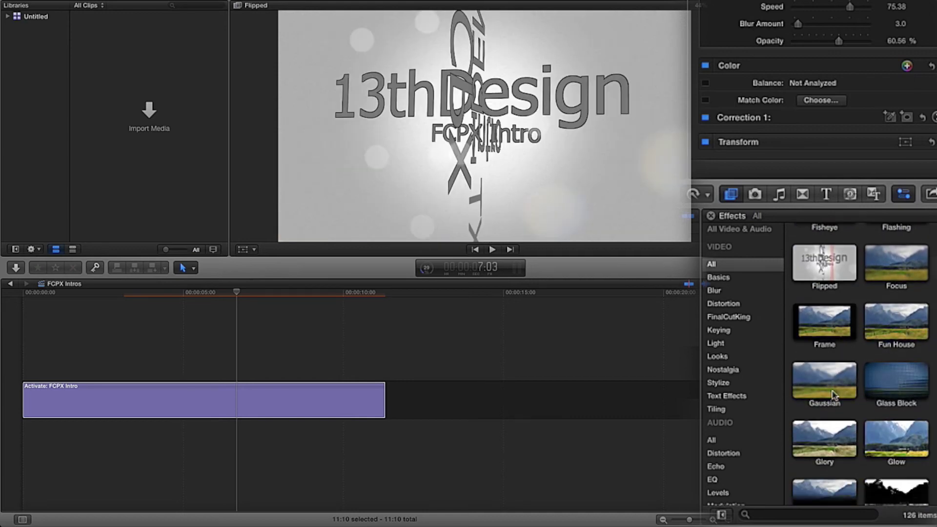
scroll(834, 394, down, 3)
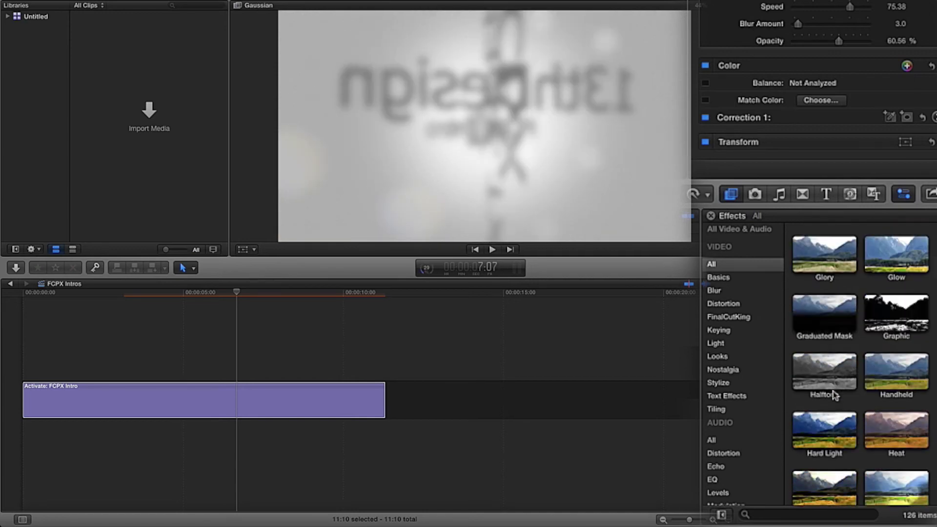
scroll(833, 395, down, 3)
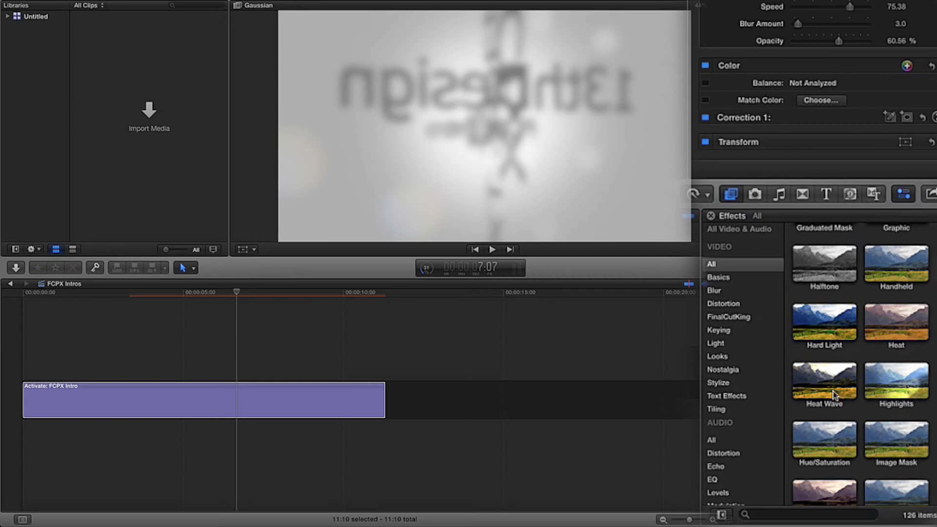
scroll(834, 395, down, 1)
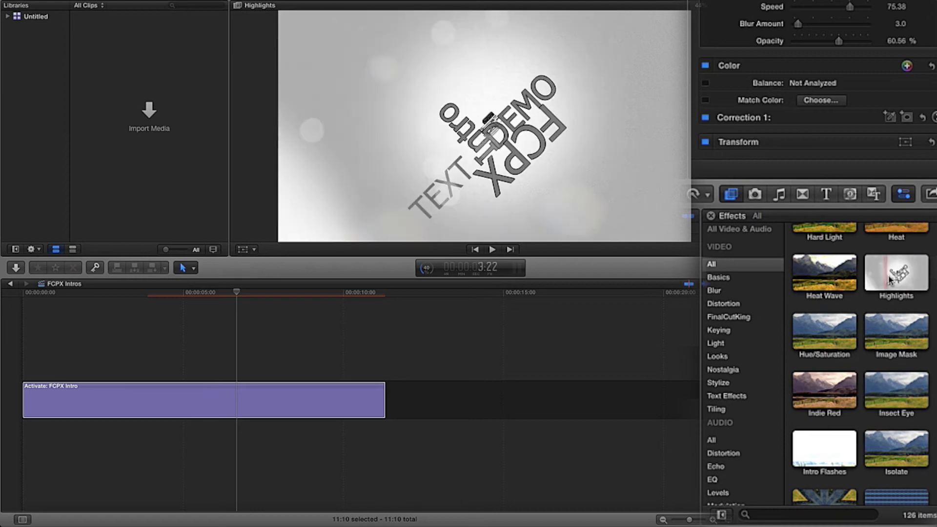
Step: Apply Highlights to the title clip and lower its Intensity to about 39.5
drag(898, 279, 293, 395)
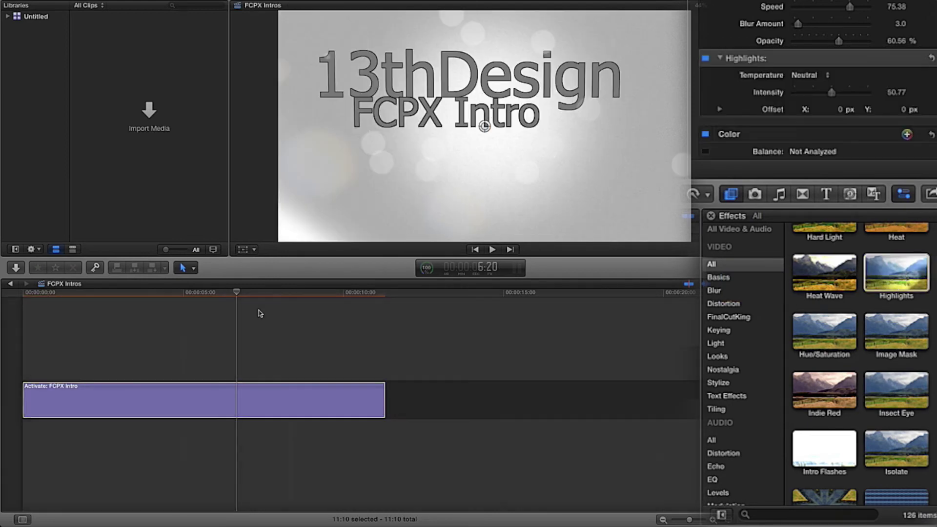
mouse_move(237, 293)
mouse_down()
mouse_move(272, 294)
mouse_move(230, 294)
mouse_up()
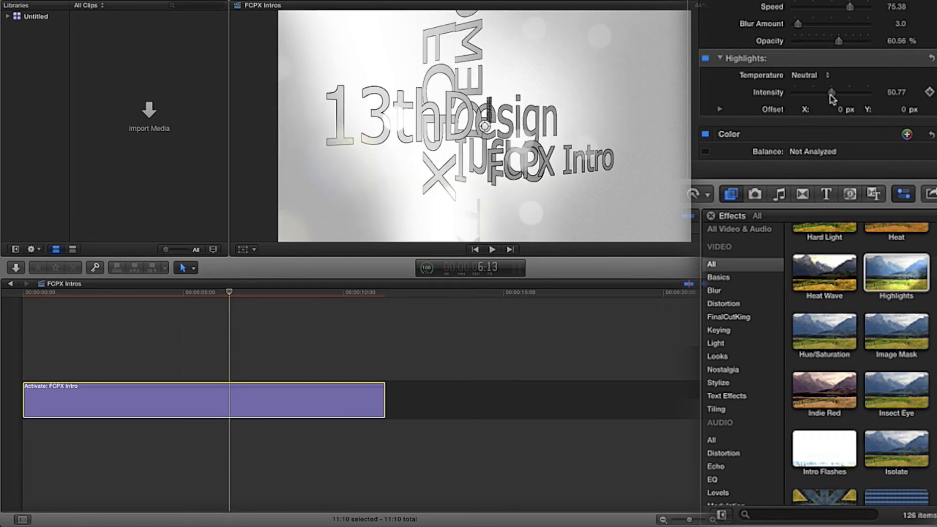
mouse_move(838, 95)
mouse_down()
mouse_move(853, 95)
mouse_move(827, 96)
mouse_up()
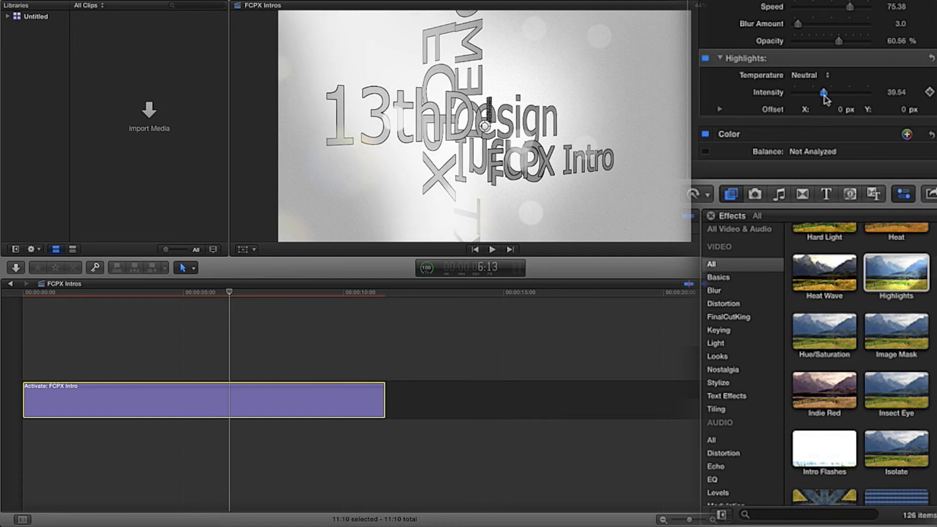
Step: Try Cool and Warm highlight temperatures, then settle on Neutral with Intensity 39
click(810, 75)
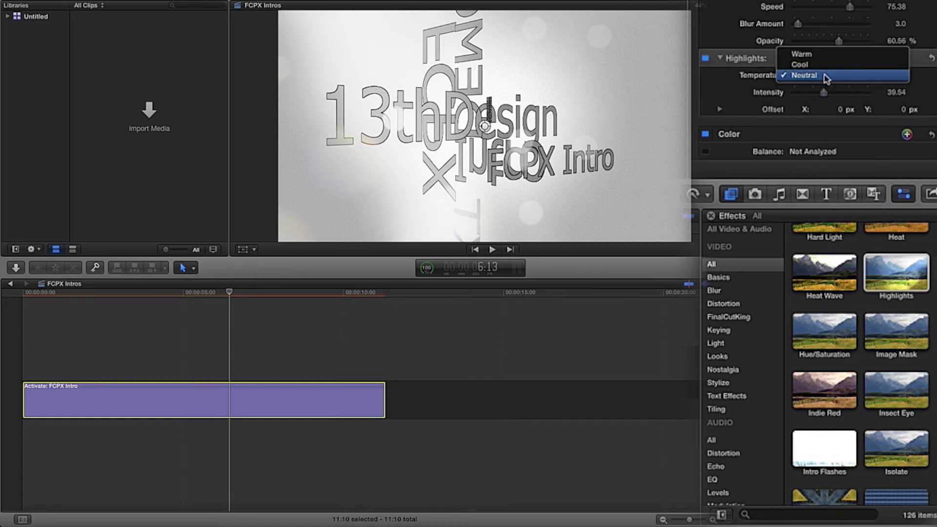
click(828, 65)
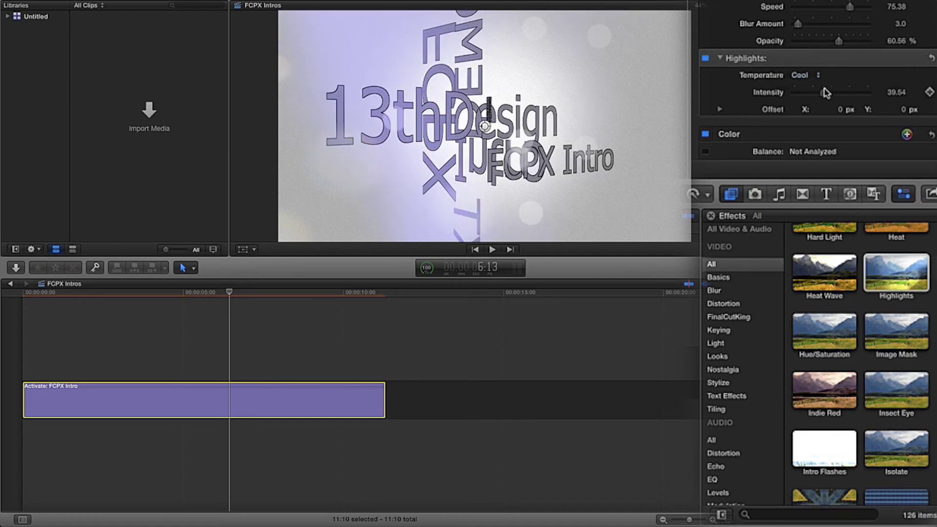
click(824, 78)
click(824, 65)
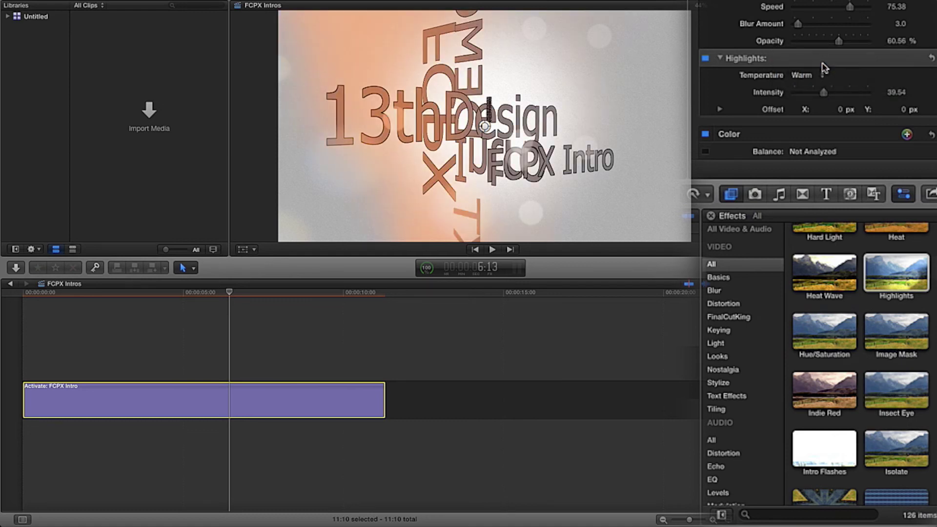
click(821, 78)
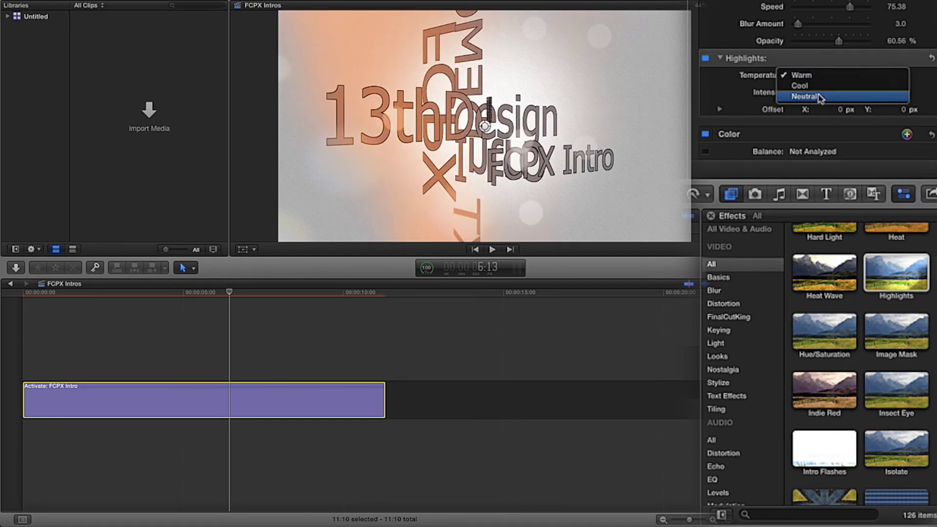
click(820, 94)
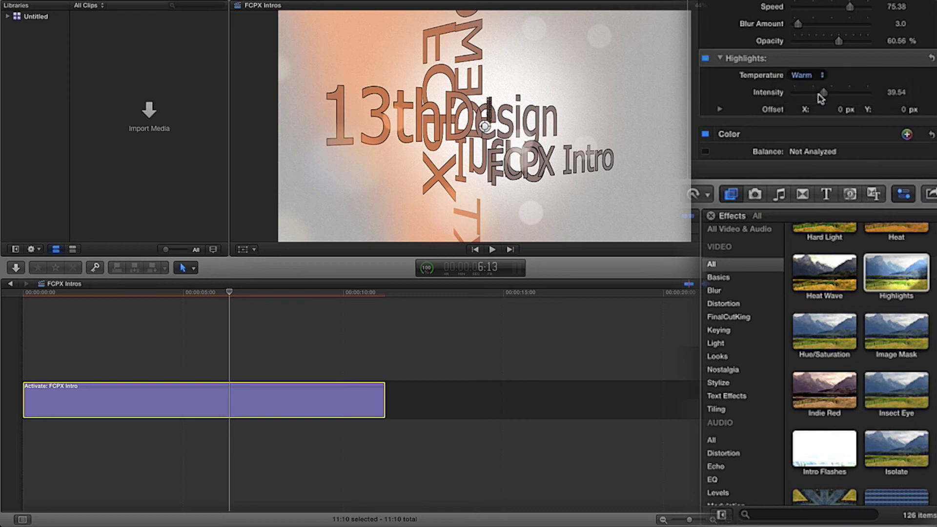
click(893, 94)
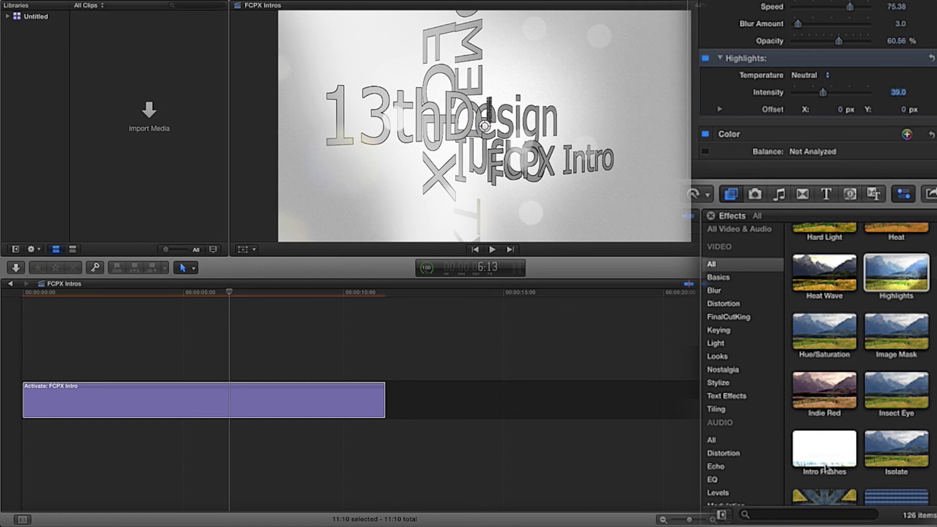
Step: Find Side Lights in the Effects Browser and apply it to the title clip
scroll(825, 469, down, 5)
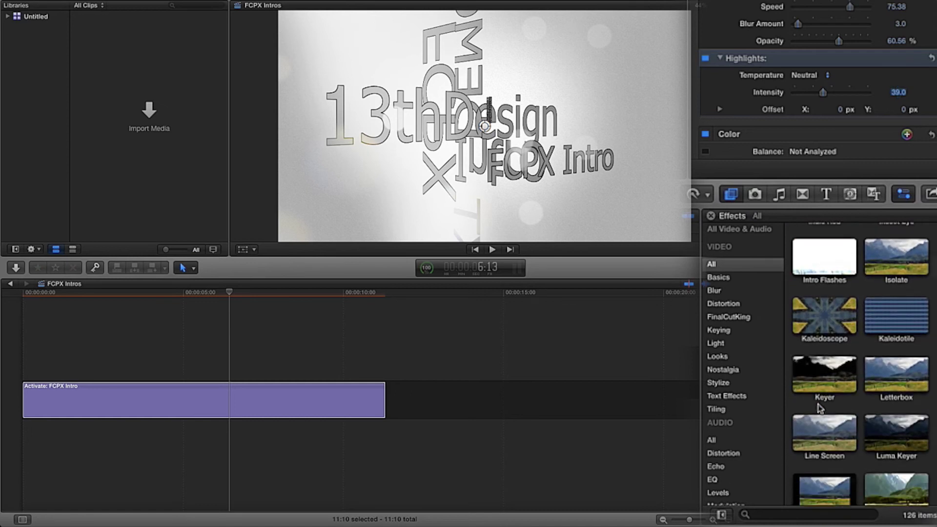
scroll(821, 409, down, 3)
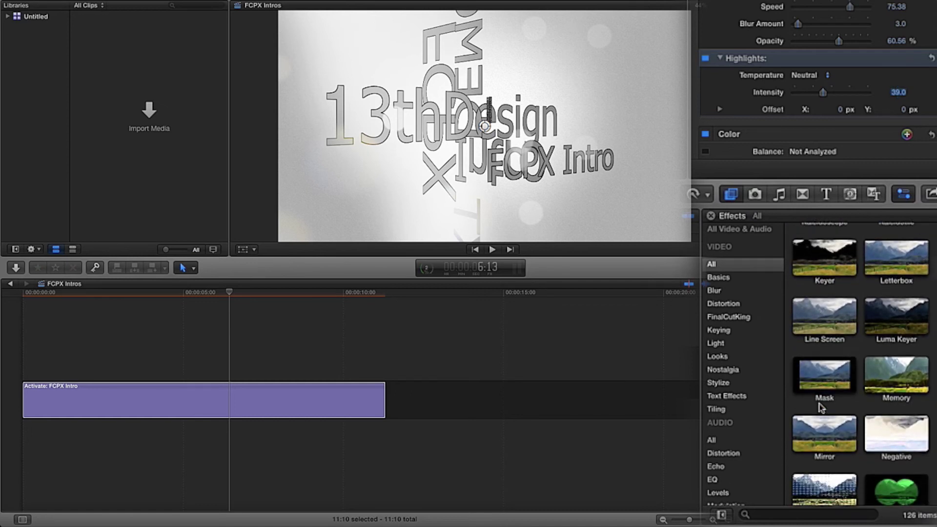
scroll(822, 408, down, 3)
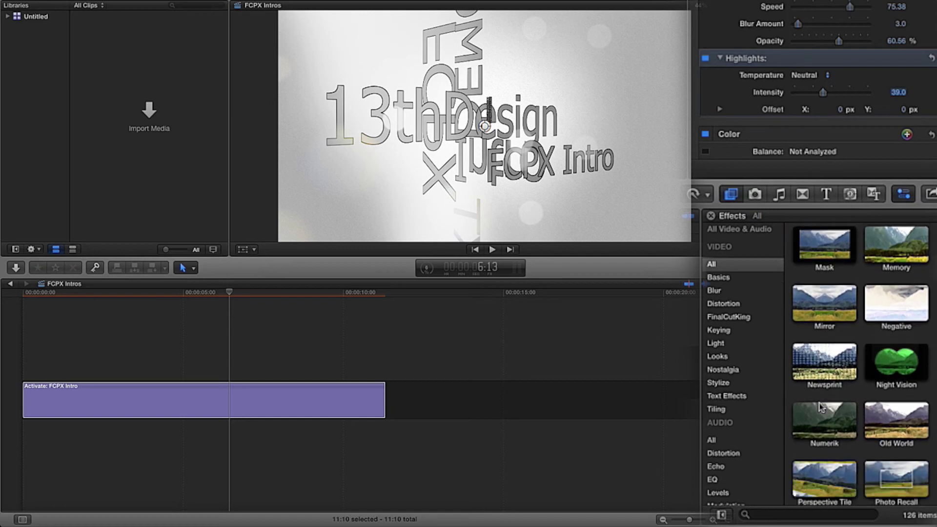
scroll(821, 408, down, 3)
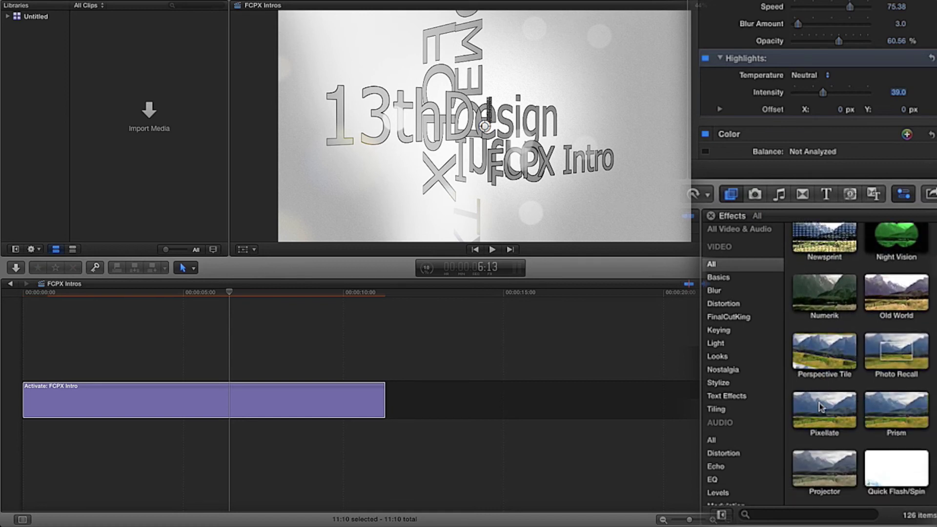
scroll(821, 408, down, 3)
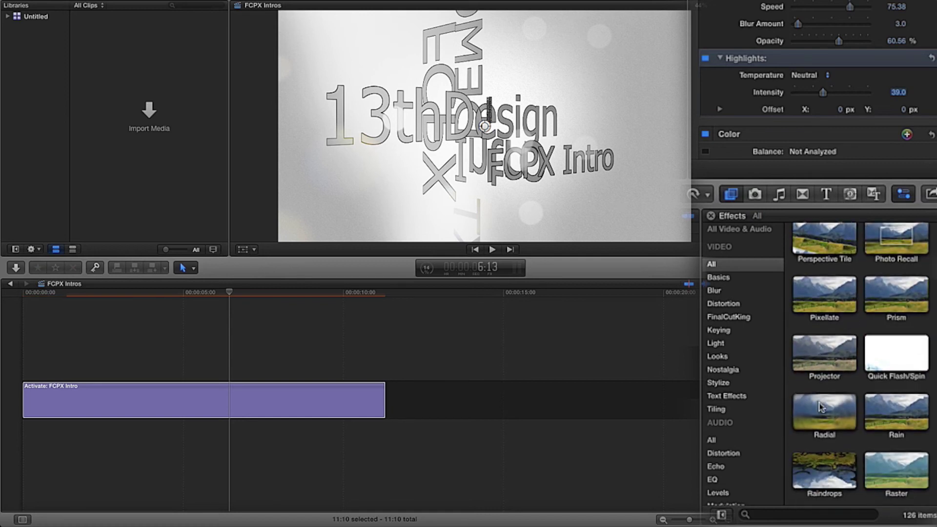
scroll(821, 407, down, 3)
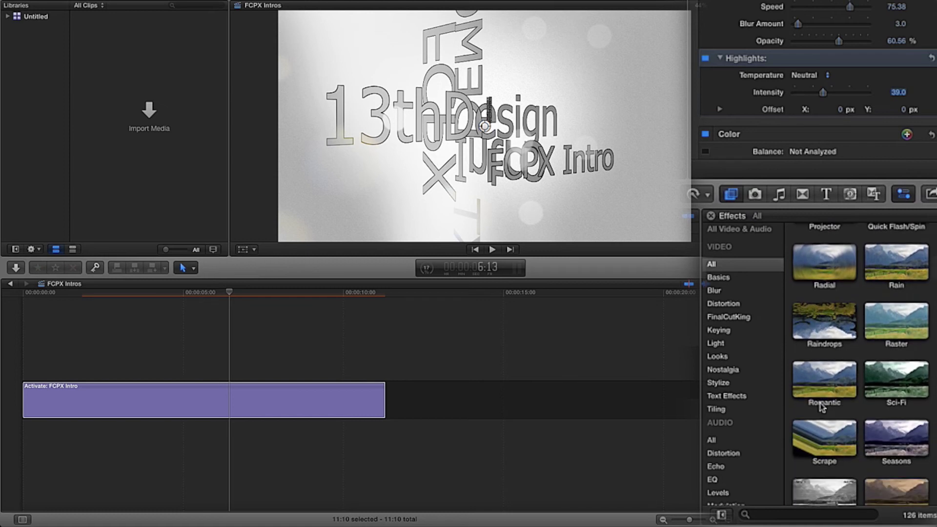
scroll(822, 407, down, 3)
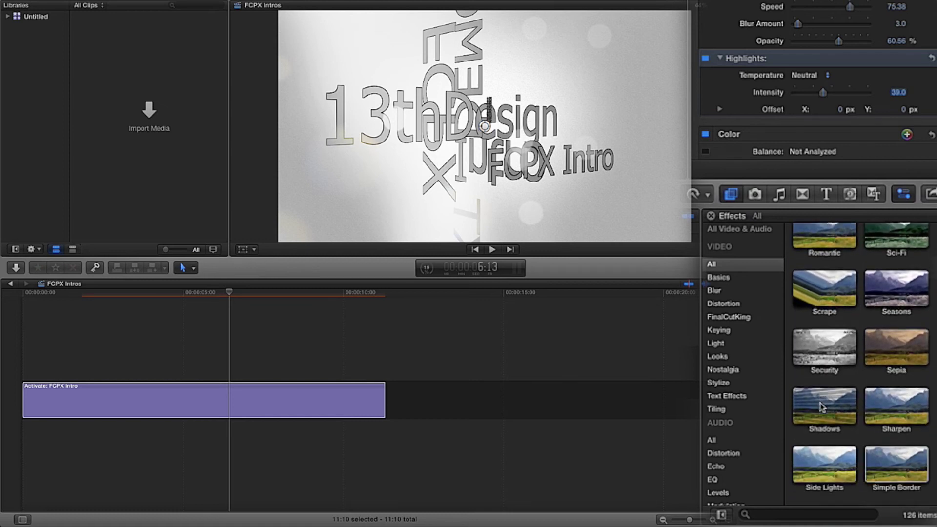
scroll(822, 408, down, 1)
drag(636, 434, 276, 405)
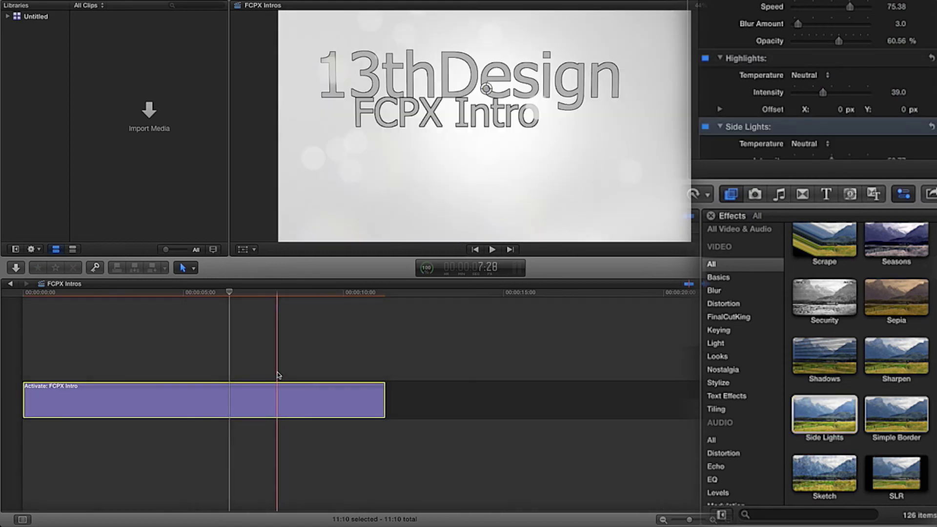
Step: Set the Side Lights temperature to Cool and preview the tinted title around 5:28
scroll(829, 104, down, 3)
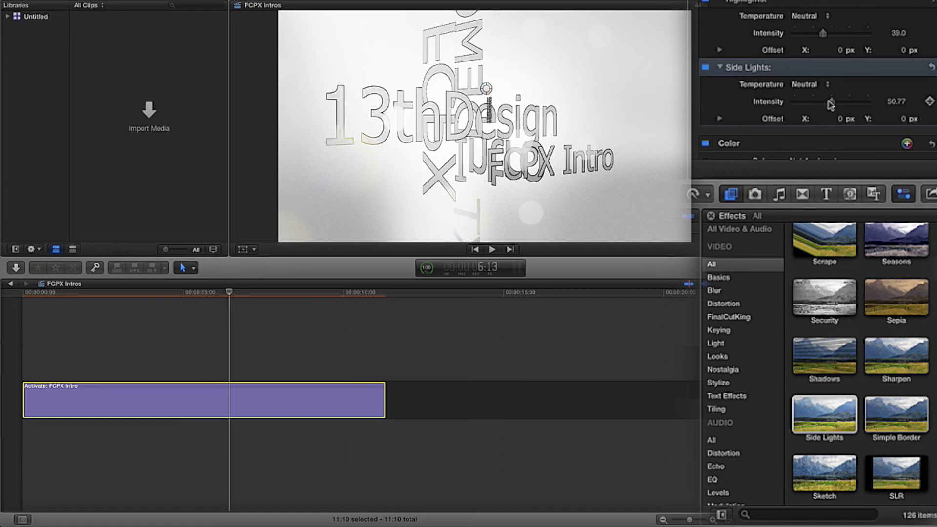
click(829, 85)
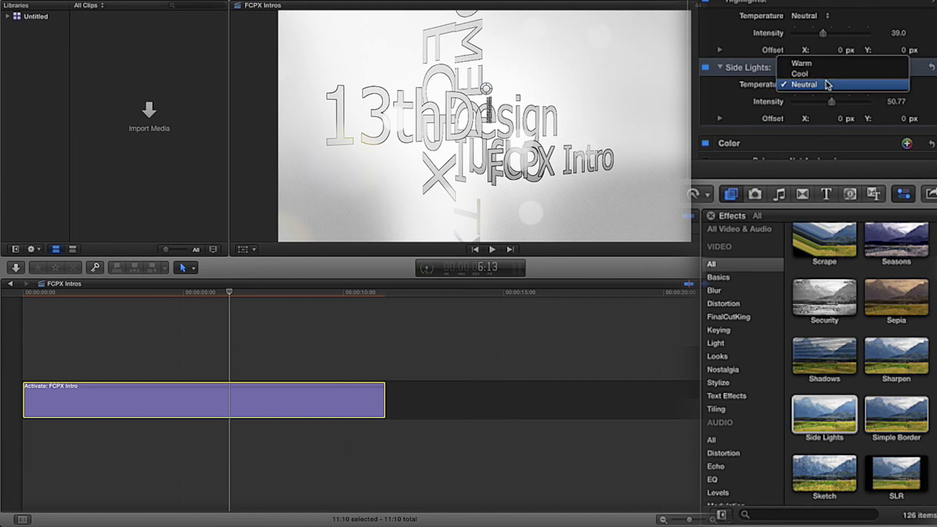
click(828, 85)
click(827, 84)
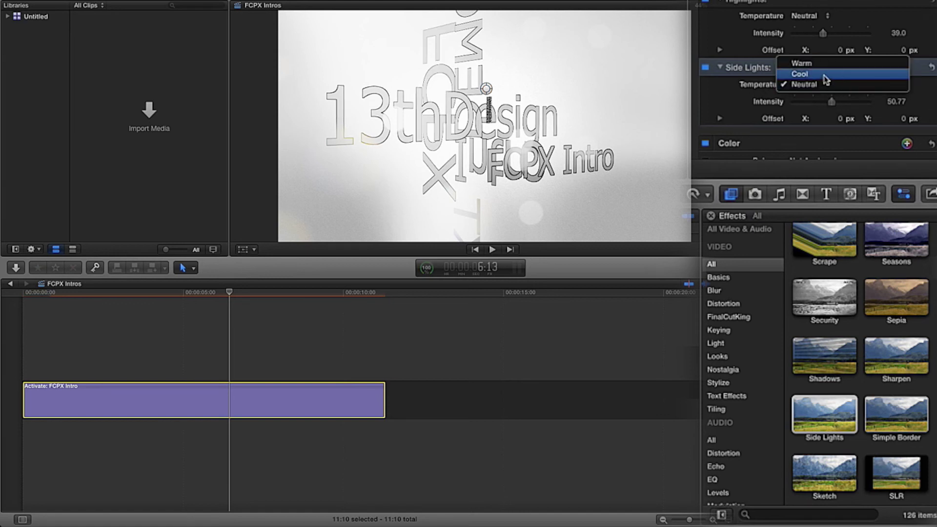
click(827, 74)
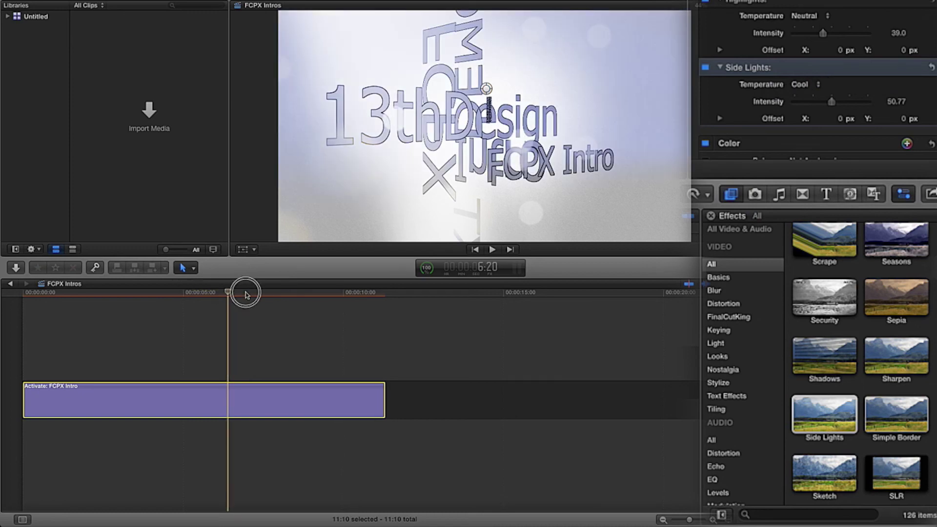
drag(245, 294, 270, 298)
drag(241, 299, 214, 299)
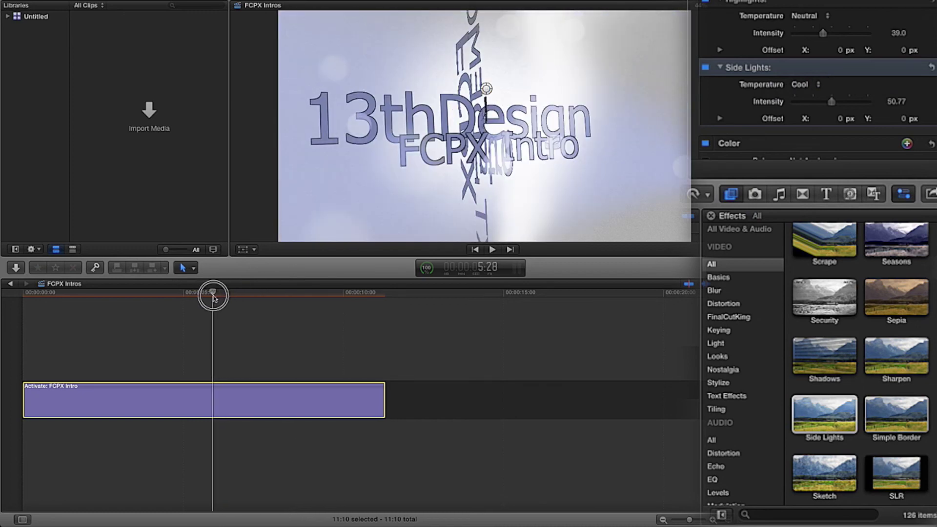
Step: Switch Side Lights back to Neutral temperature with Intensity 39
click(813, 87)
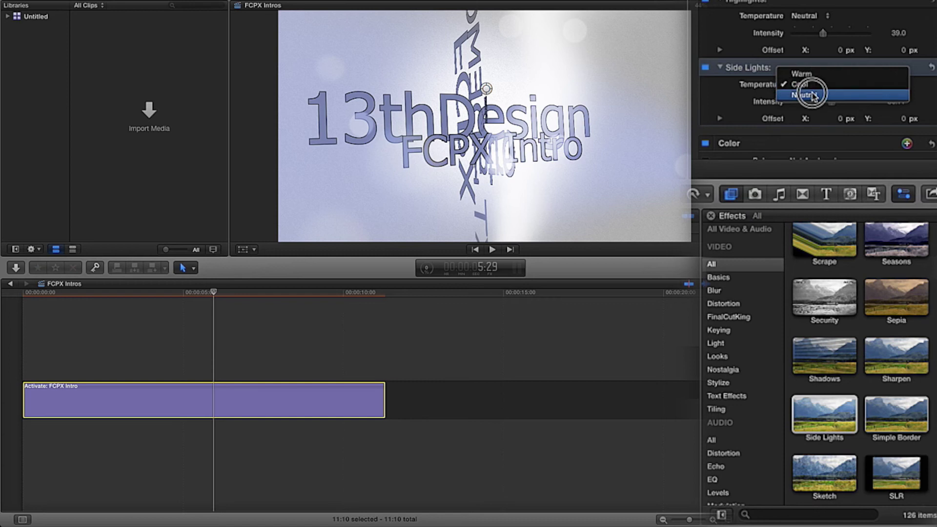
click(810, 97)
click(903, 106)
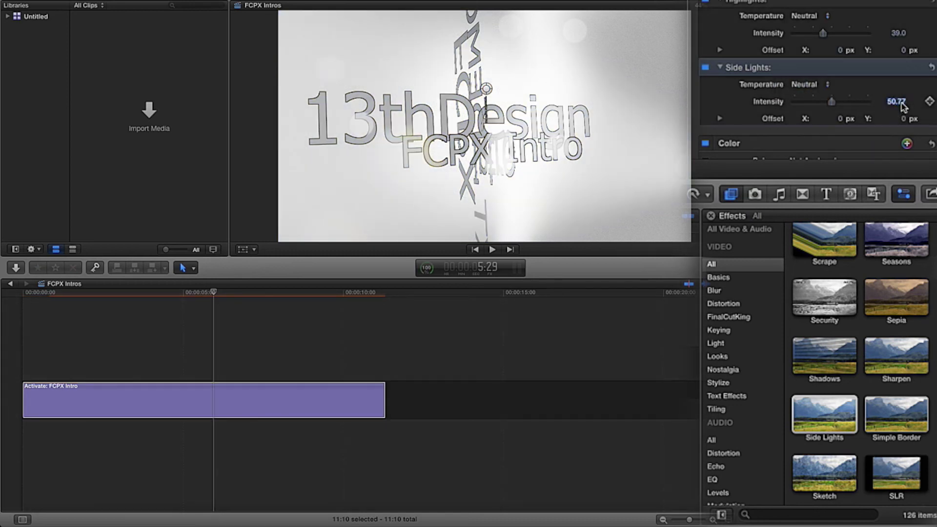
key(Return)
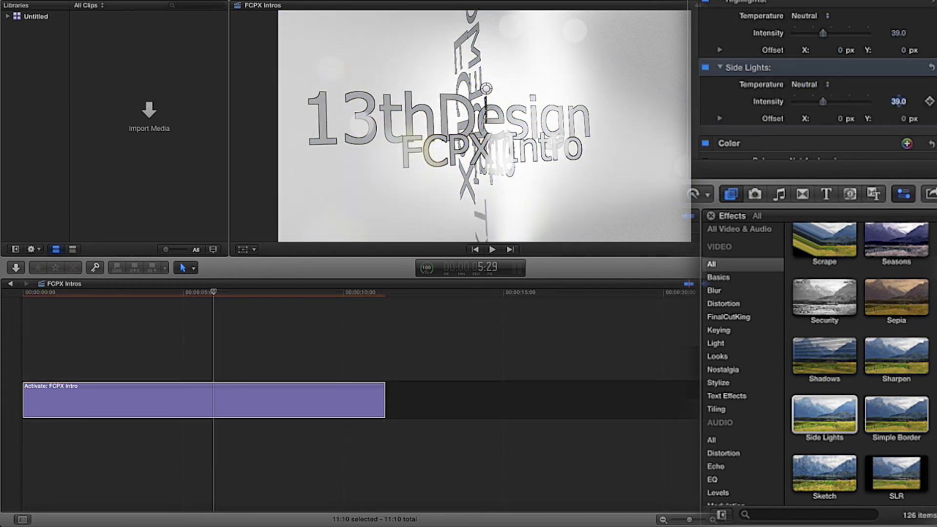
Step: Apply the Negative effect to the title clip at full amount
scroll(851, 369, up, 4)
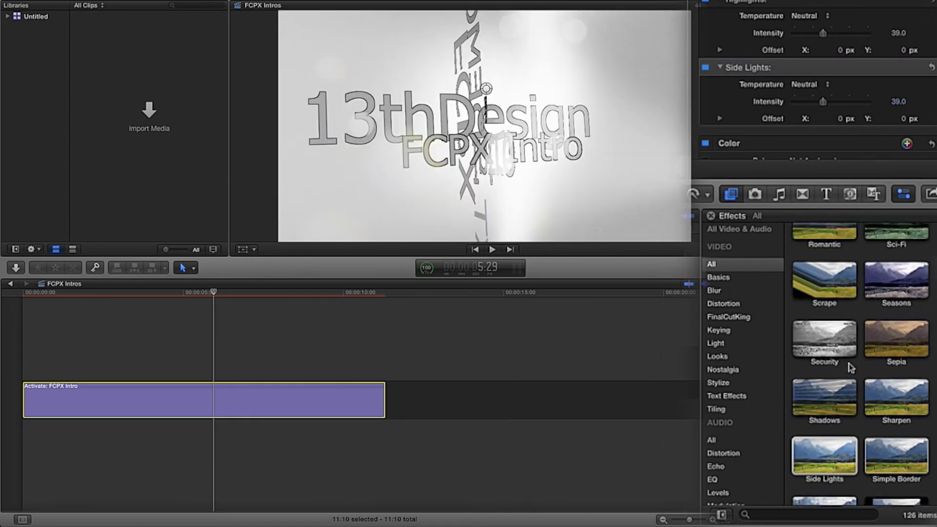
scroll(851, 368, up, 6)
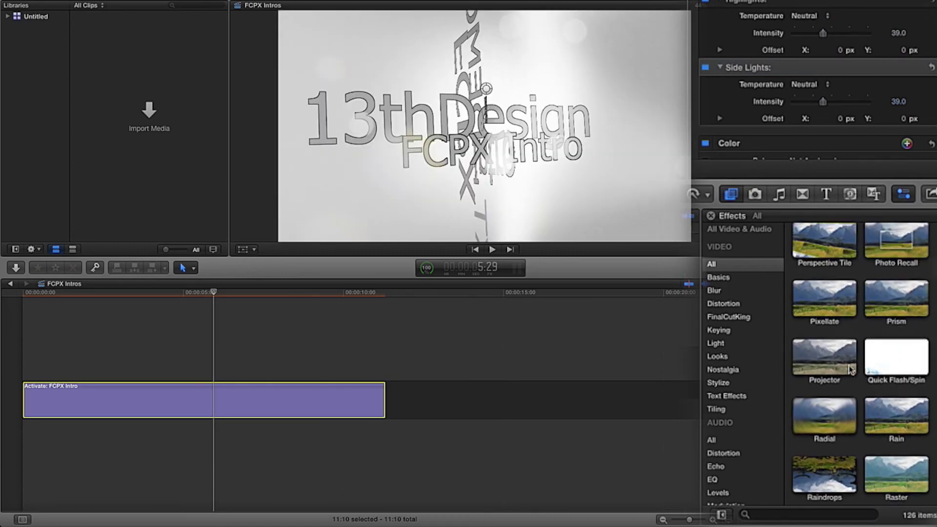
scroll(850, 368, up, 5)
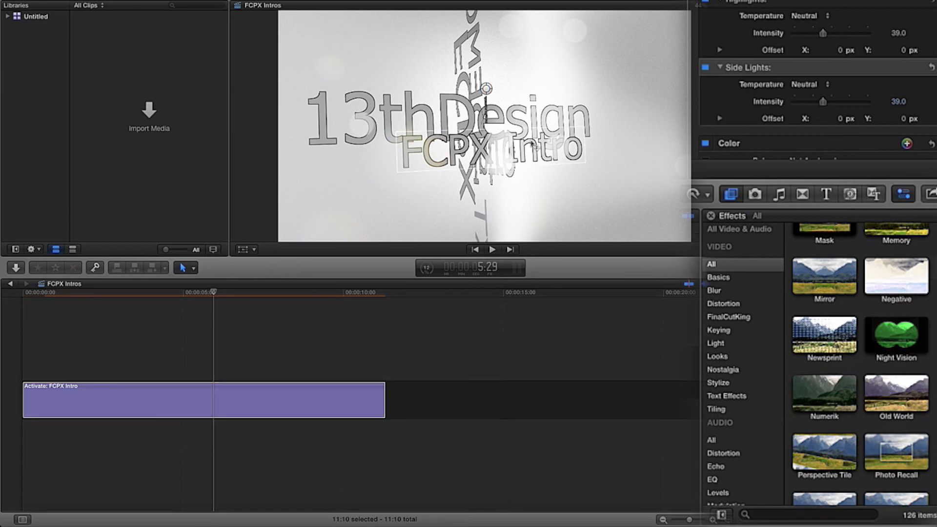
drag(896, 276, 228, 414)
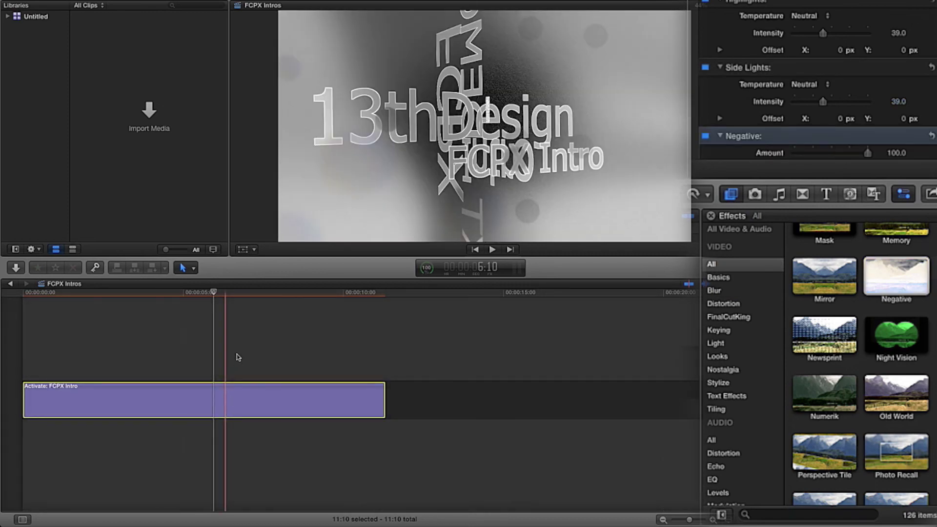
Step: Play the title from an earlier point to review the effects, stopping at 9 seconds
drag(213, 292, 25, 298)
key(space)
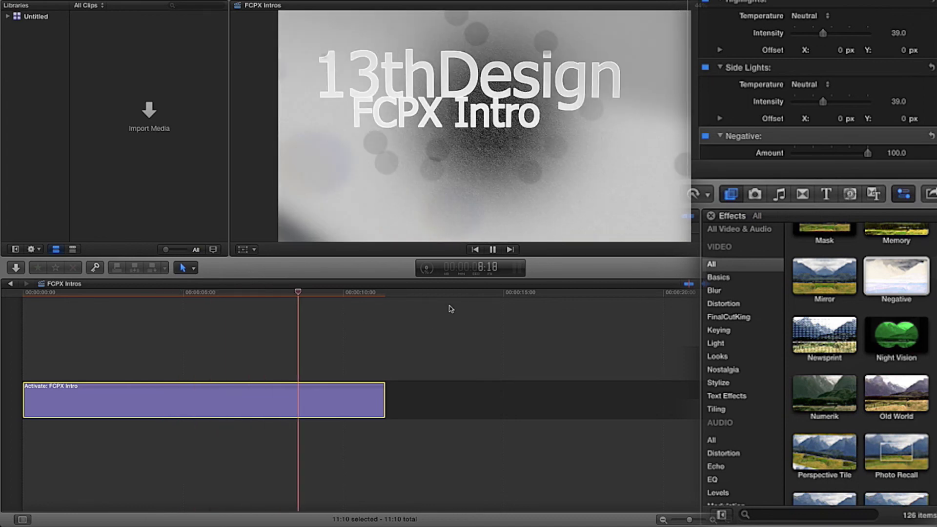
key(space)
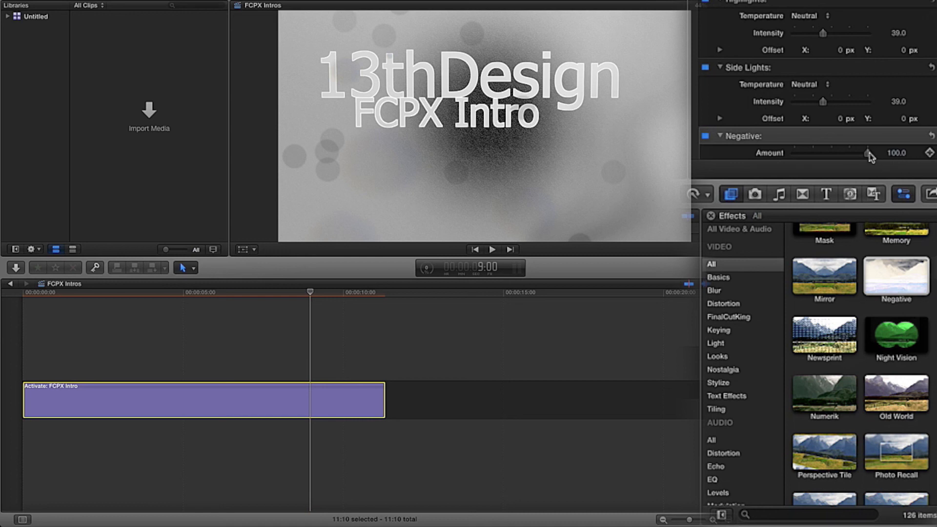
Step: Set the Negative Amount to 0 near the start and keyframe it
drag(870, 156, 794, 157)
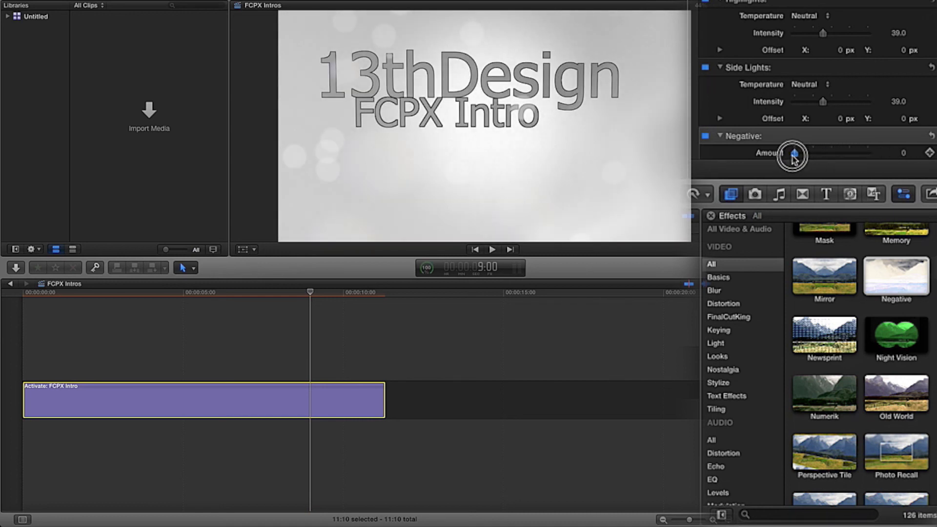
drag(310, 293, 22, 300)
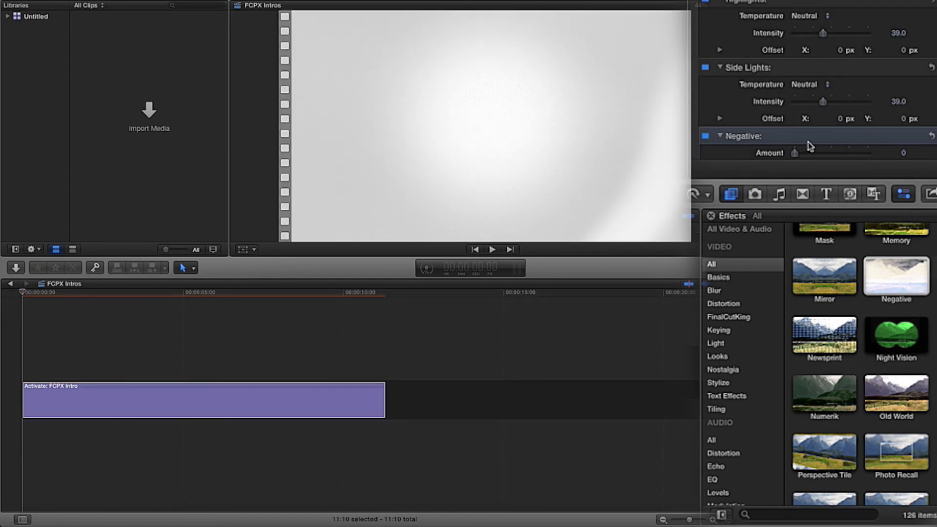
scroll(810, 145, down, 5)
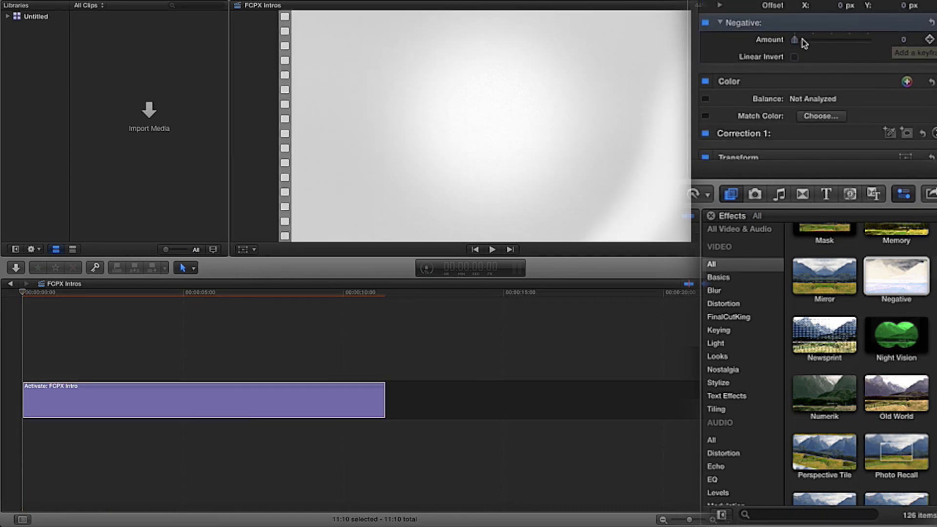
drag(830, 47, 773, 49)
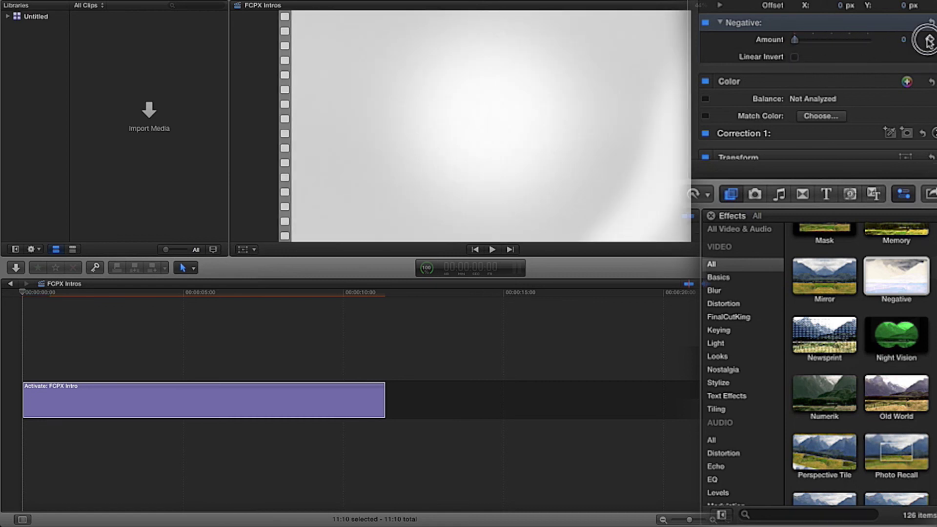
Step: Raise the Negative Amount to 100 around 8:06, then return to the start
drag(25, 291, 285, 297)
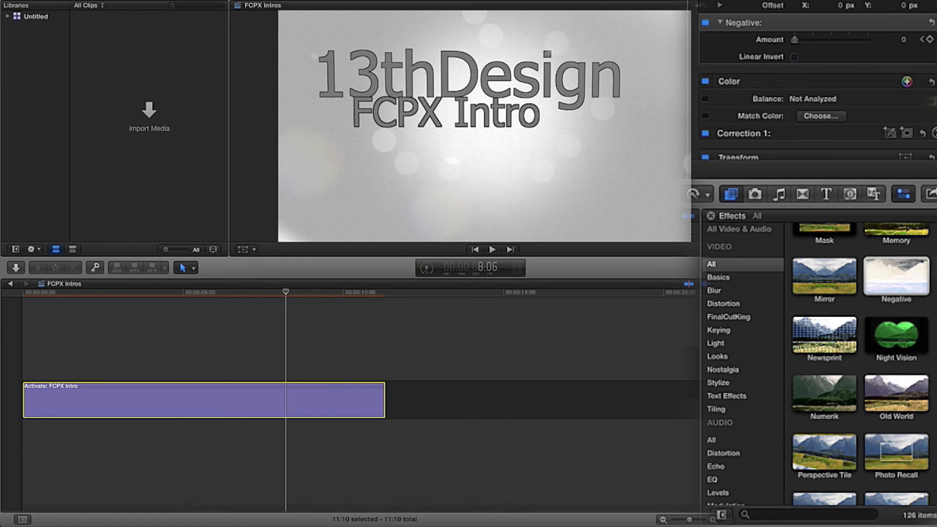
drag(834, 43, 900, 44)
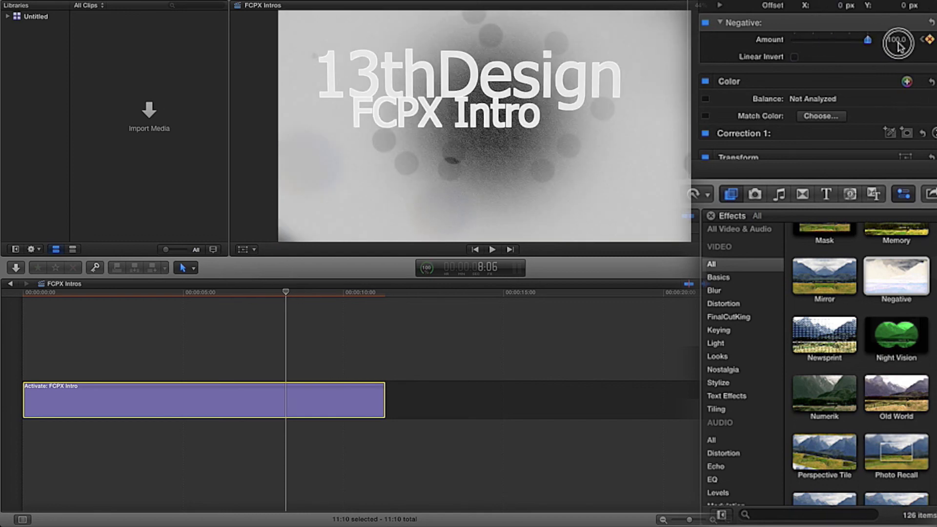
drag(274, 291, 3, 308)
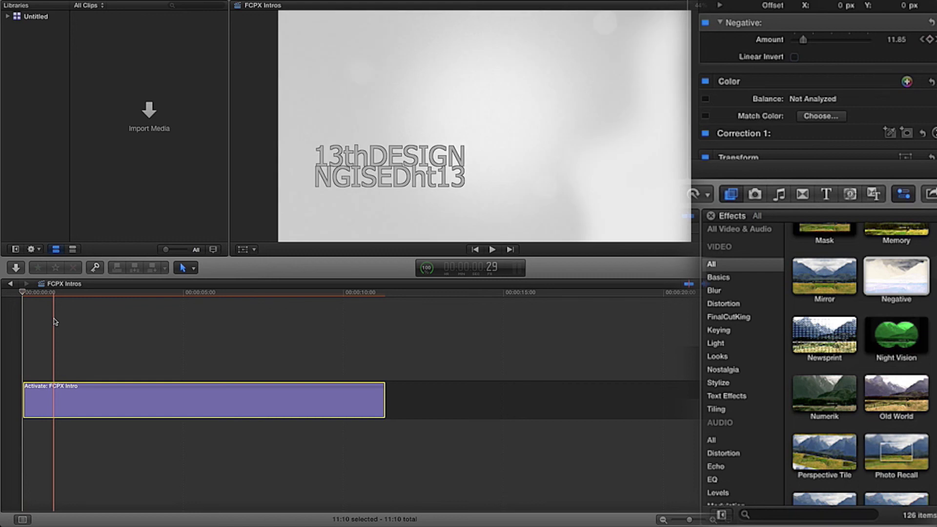